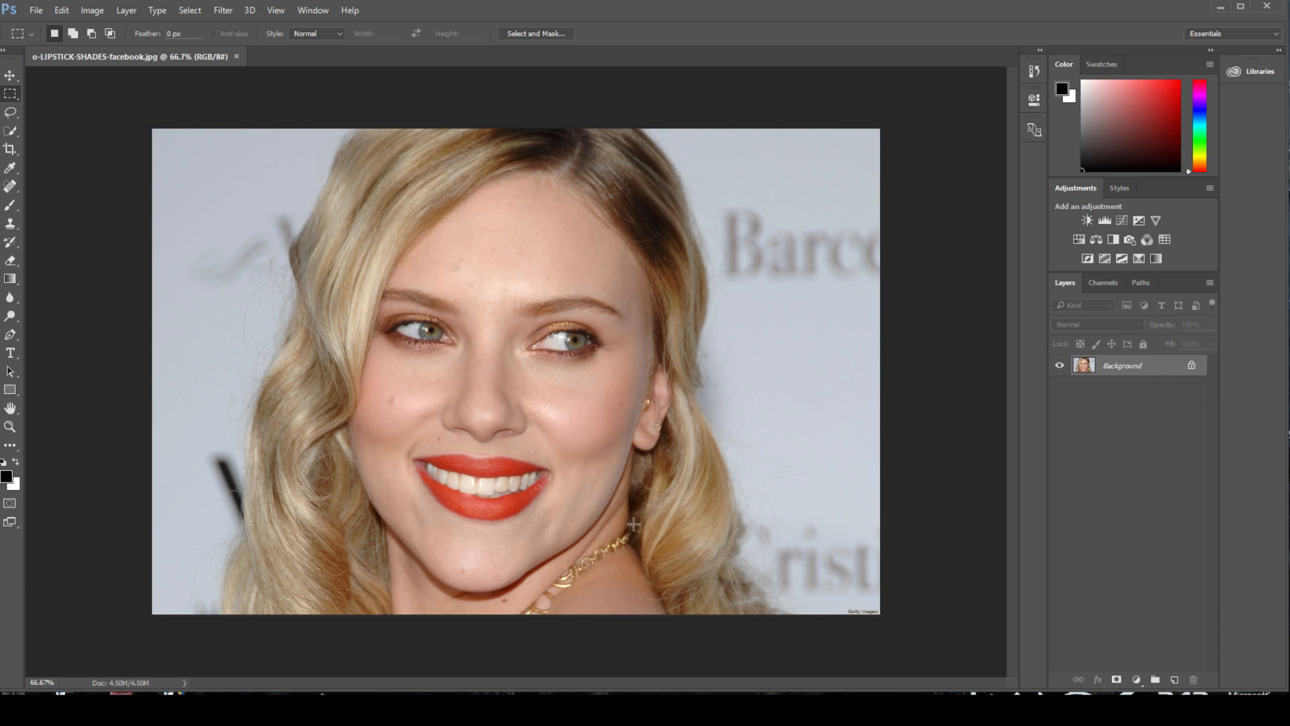
Select all of the woman's visible teeth with the Quick Selection tool, using a small brush.
key("ctrl+plus")
key("ctrl+plus")
scroll(620, 512, "down", 5)
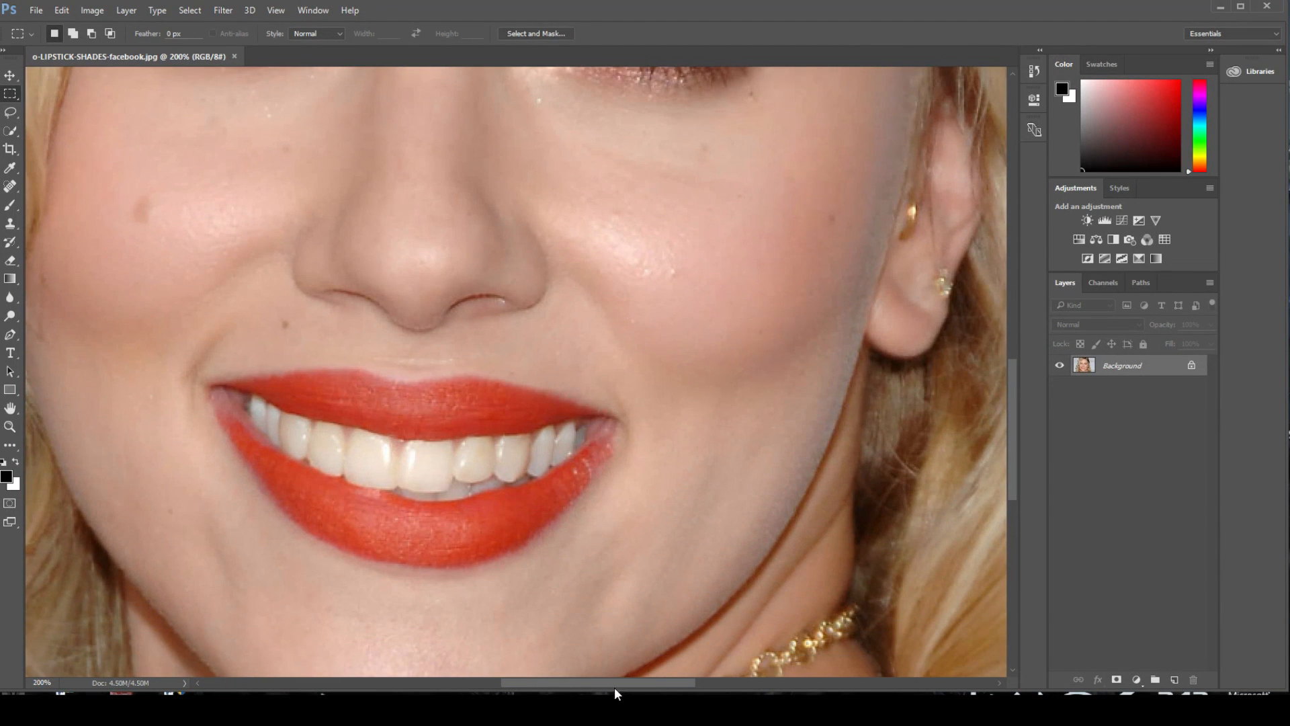
left_click_drag(614, 682, 586, 680)
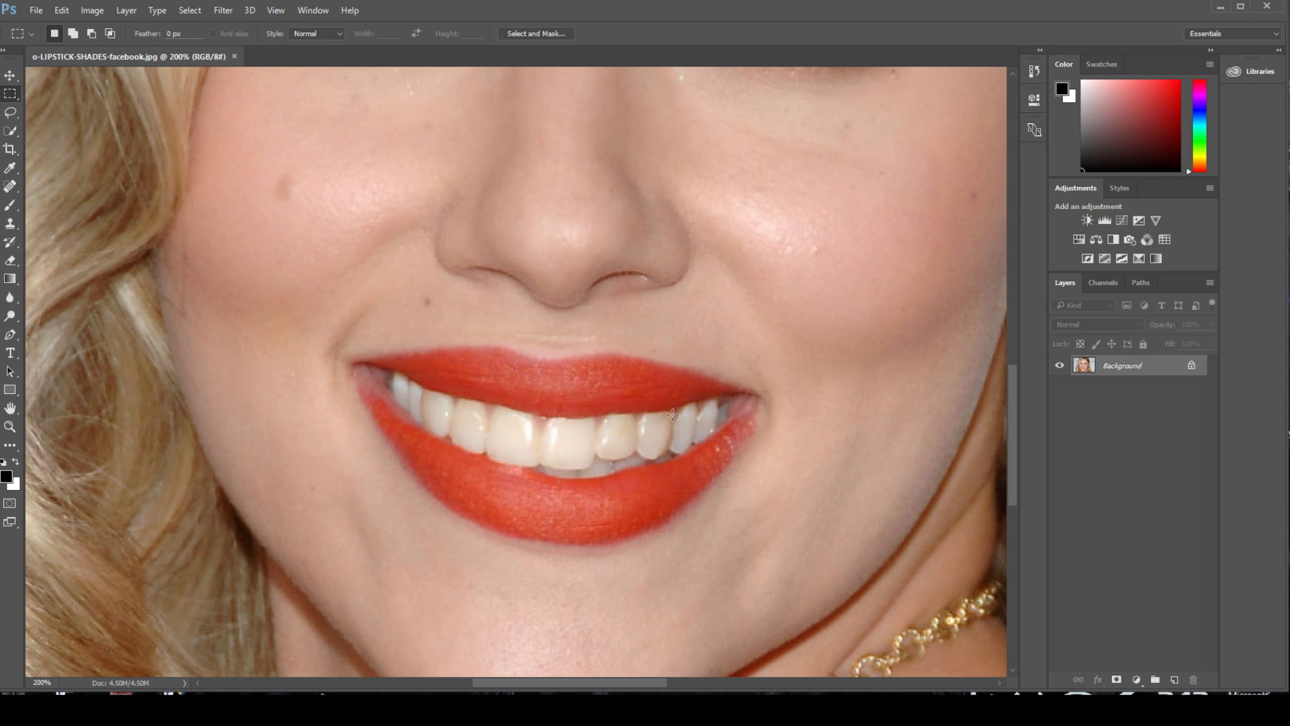
left_click(18, 131)
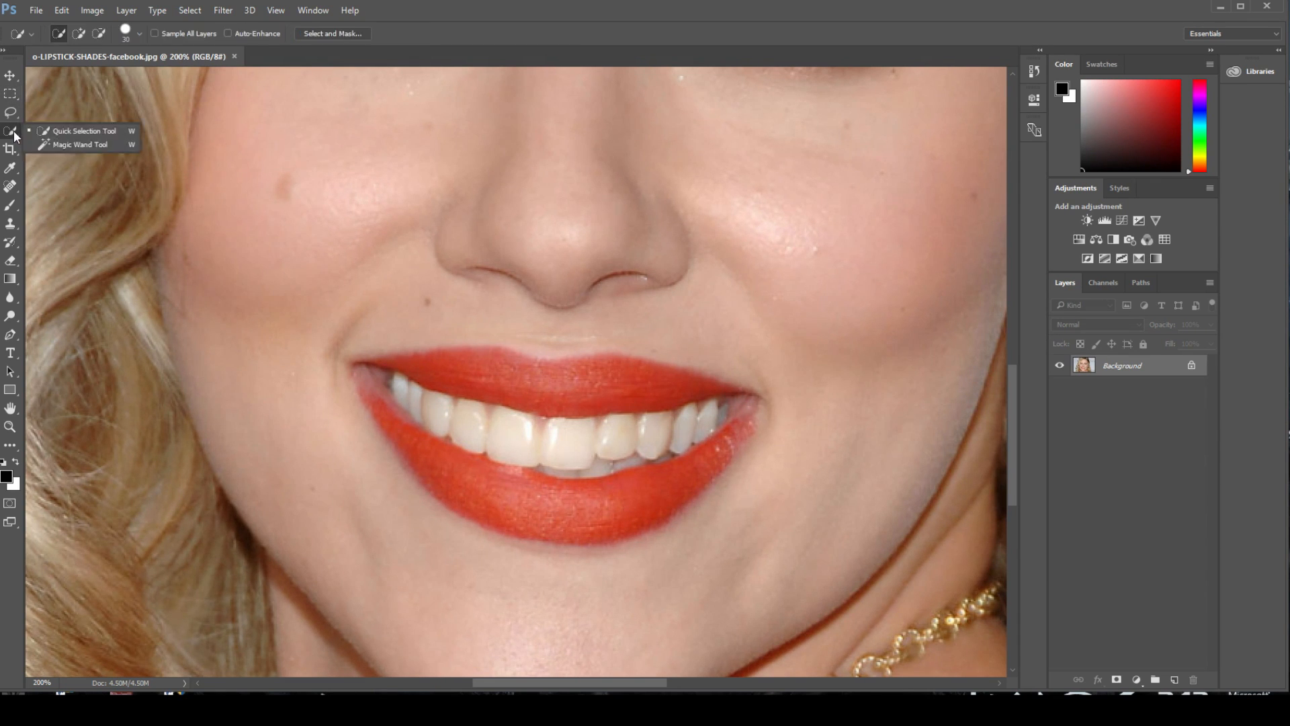
left_click(103, 131)
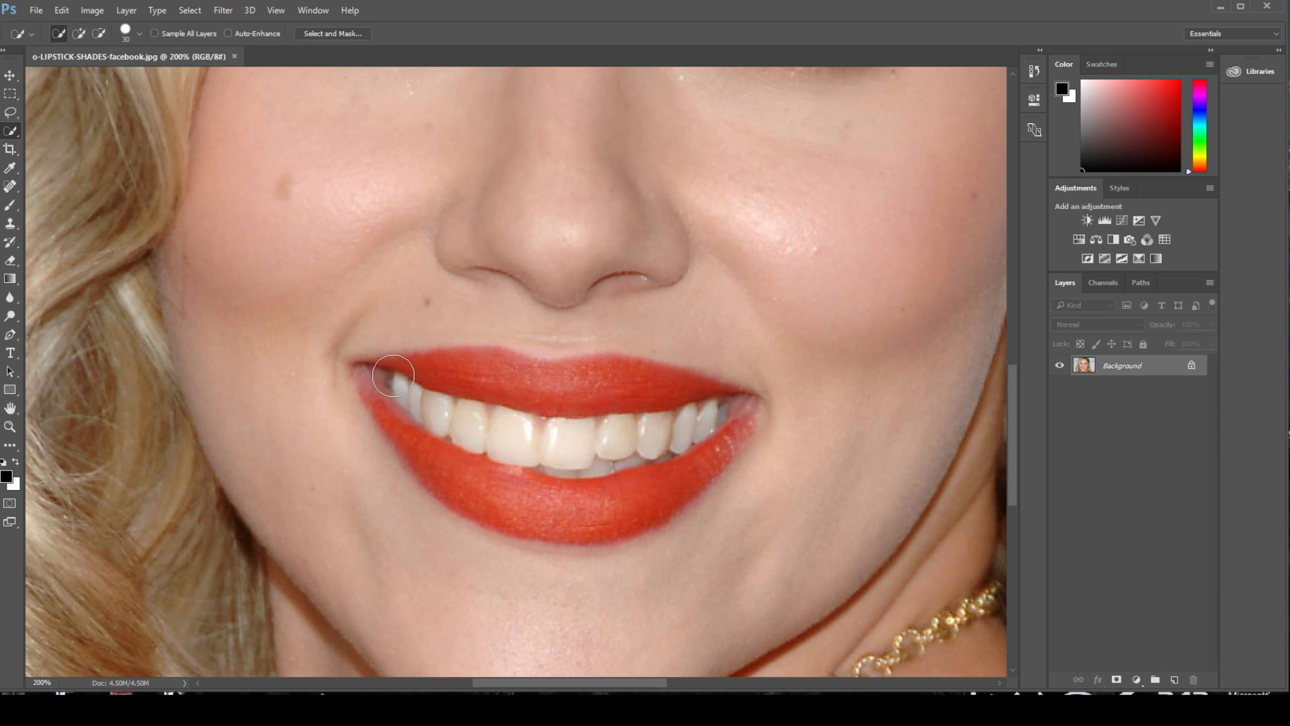
key("bracketleft")
key("bracketleft")
left_click(13, 114)
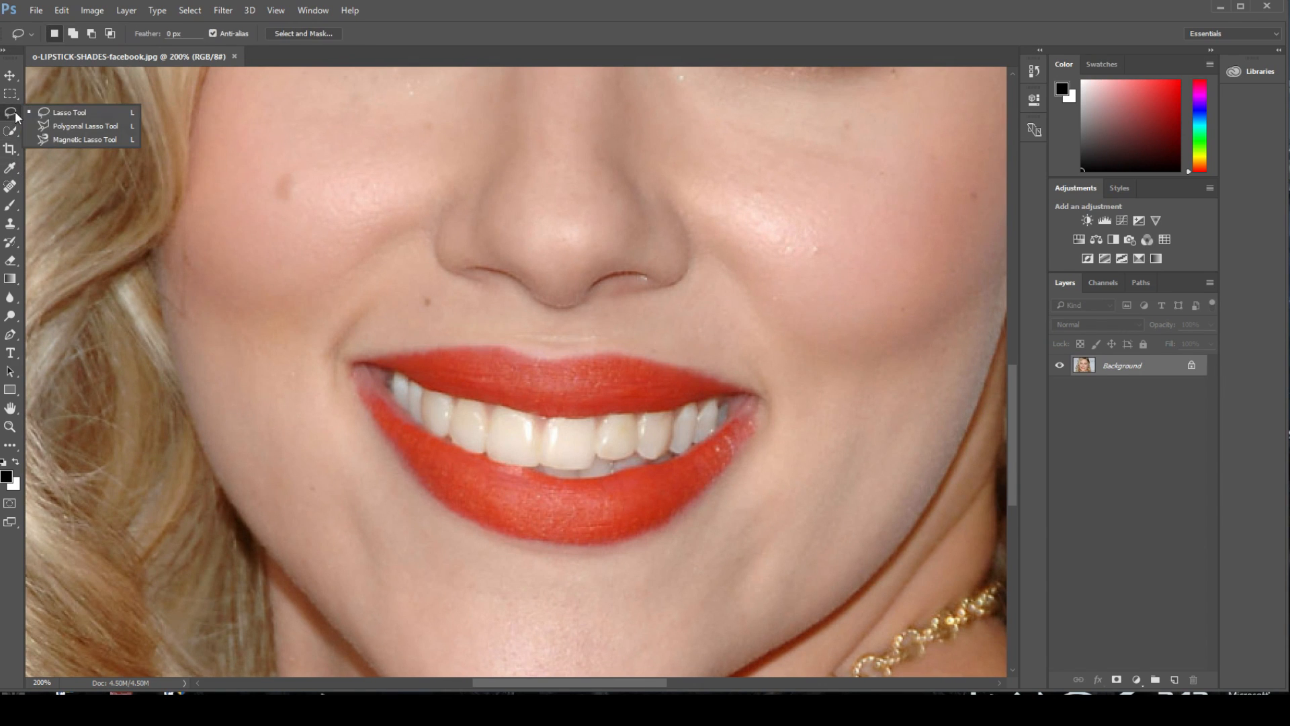
left_click(11, 132)
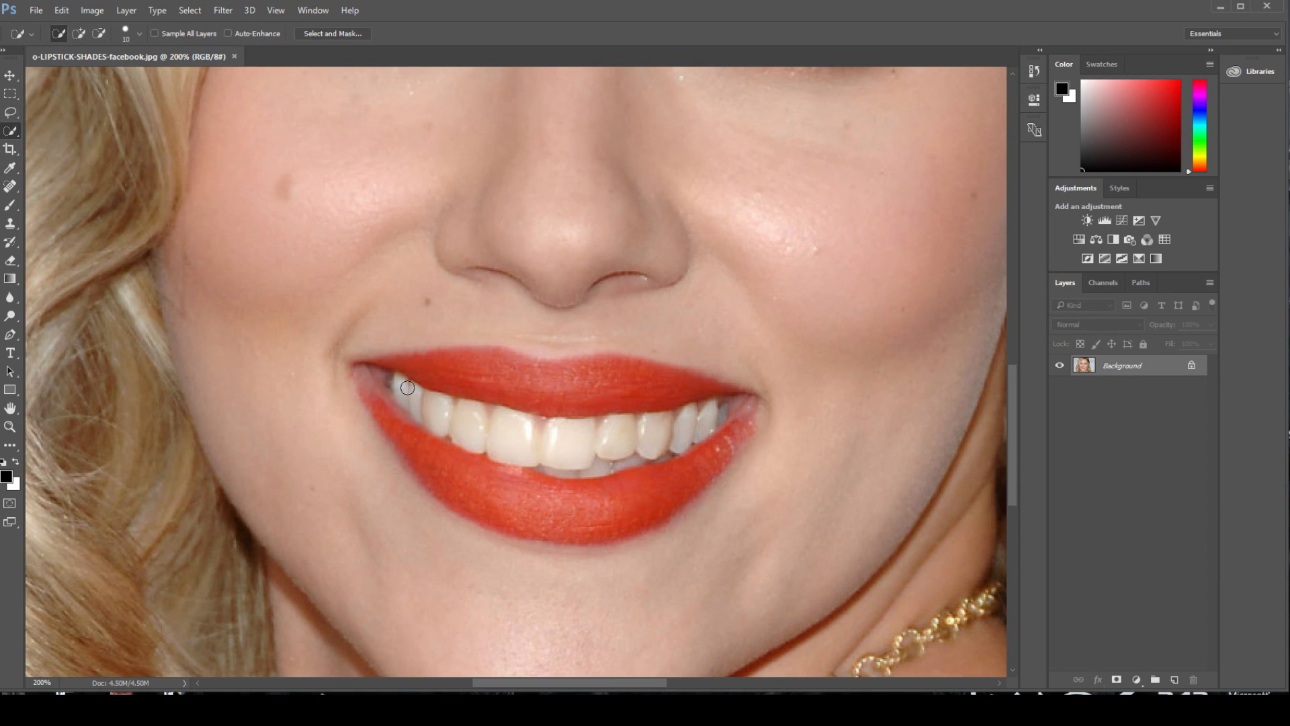
mouse_move(411, 395)
left_mouse_down()
mouse_move(564, 441)
mouse_move(626, 444)
mouse_move(715, 429)
mouse_move(721, 415)
left_mouse_up()
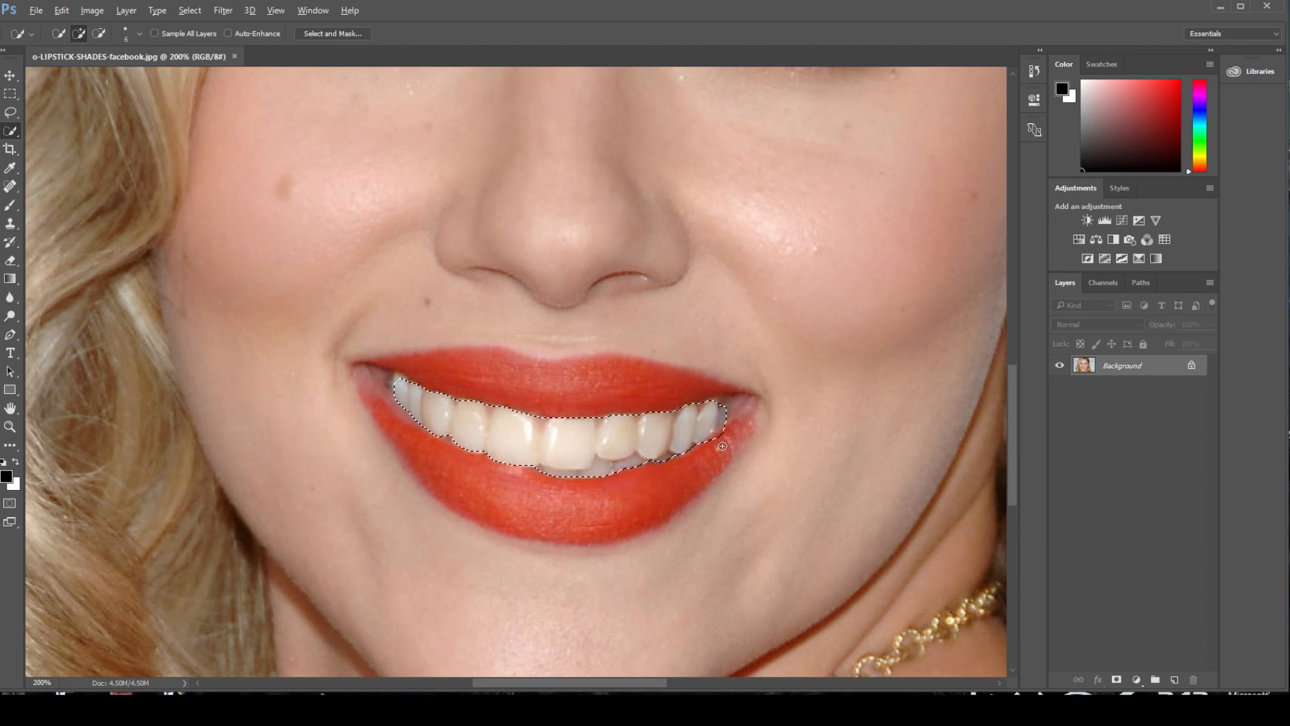
Subtract the small gum areas between the upper edges of the teeth from the selection.
key("alt")
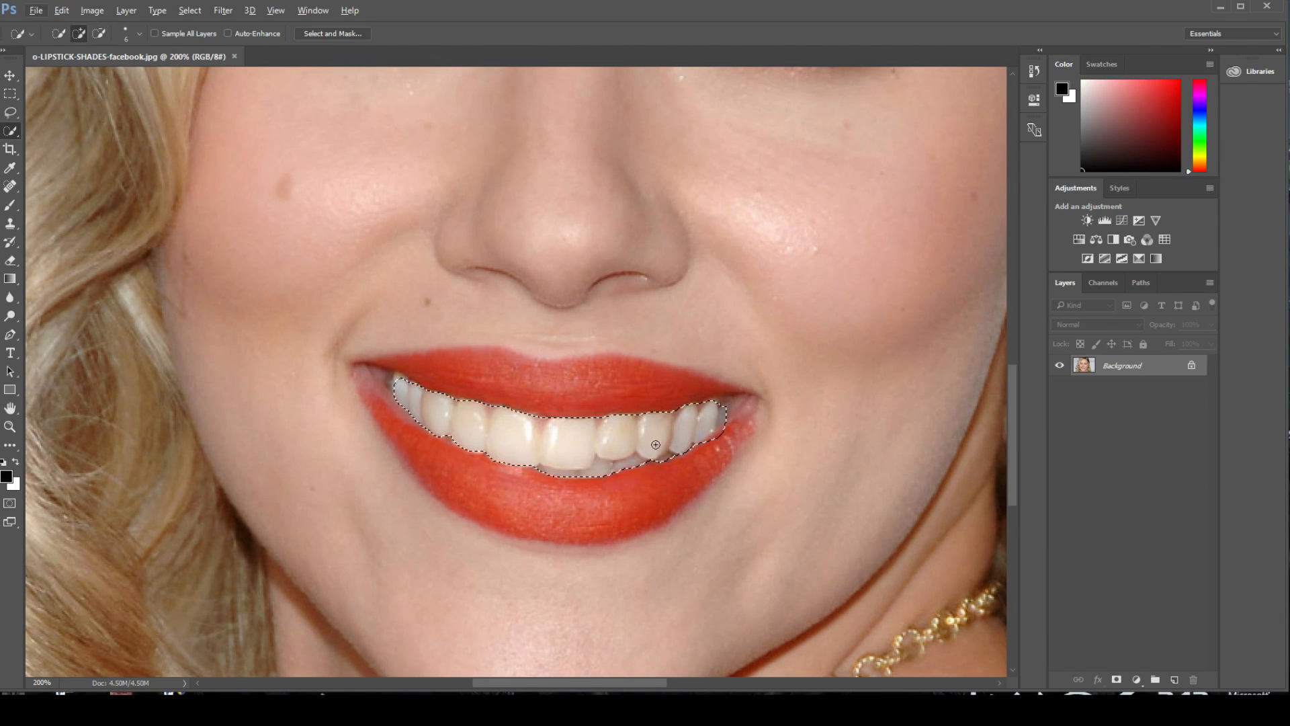
key("alt")
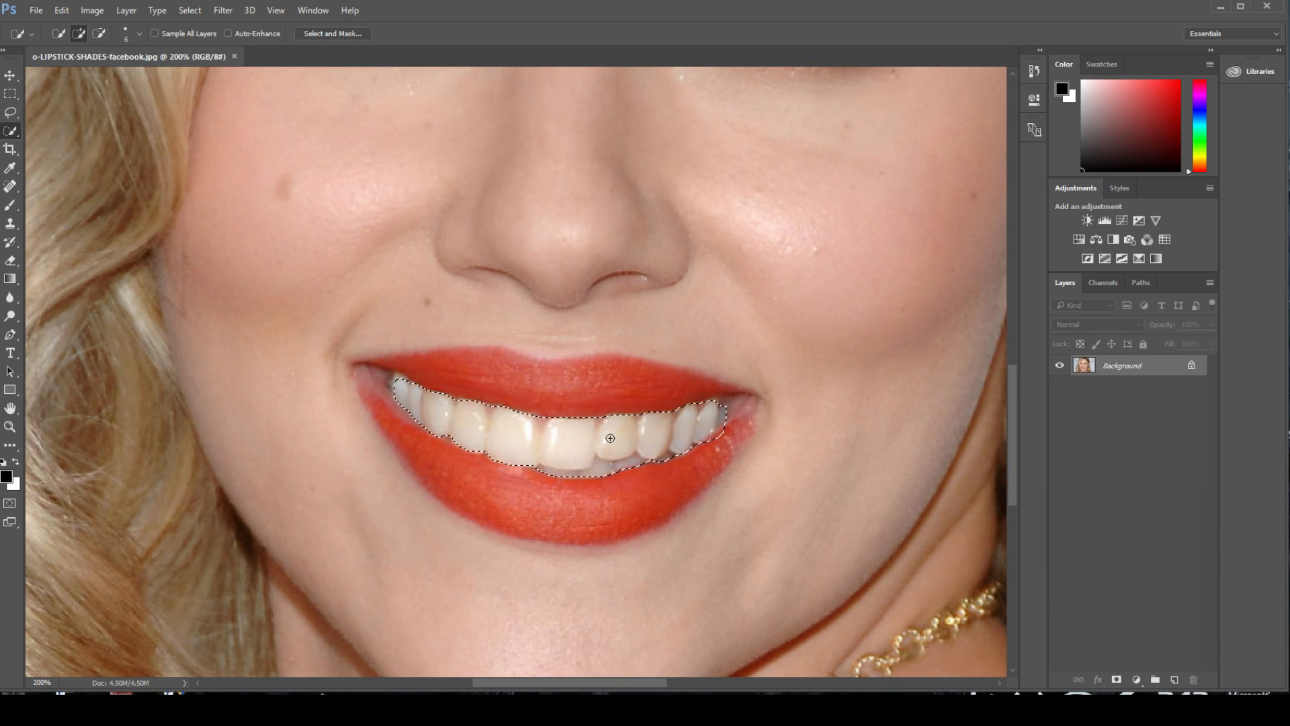
key("alt")
key("alt")
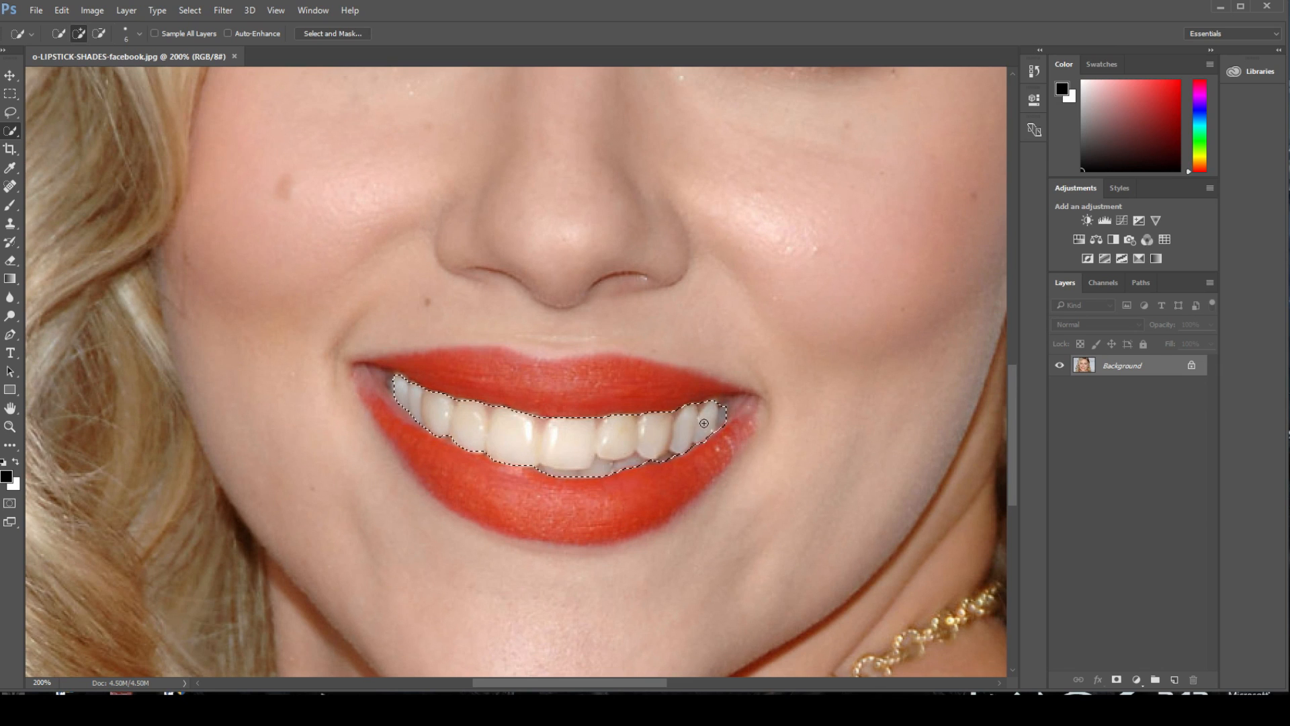
key("alt")
key("alt")
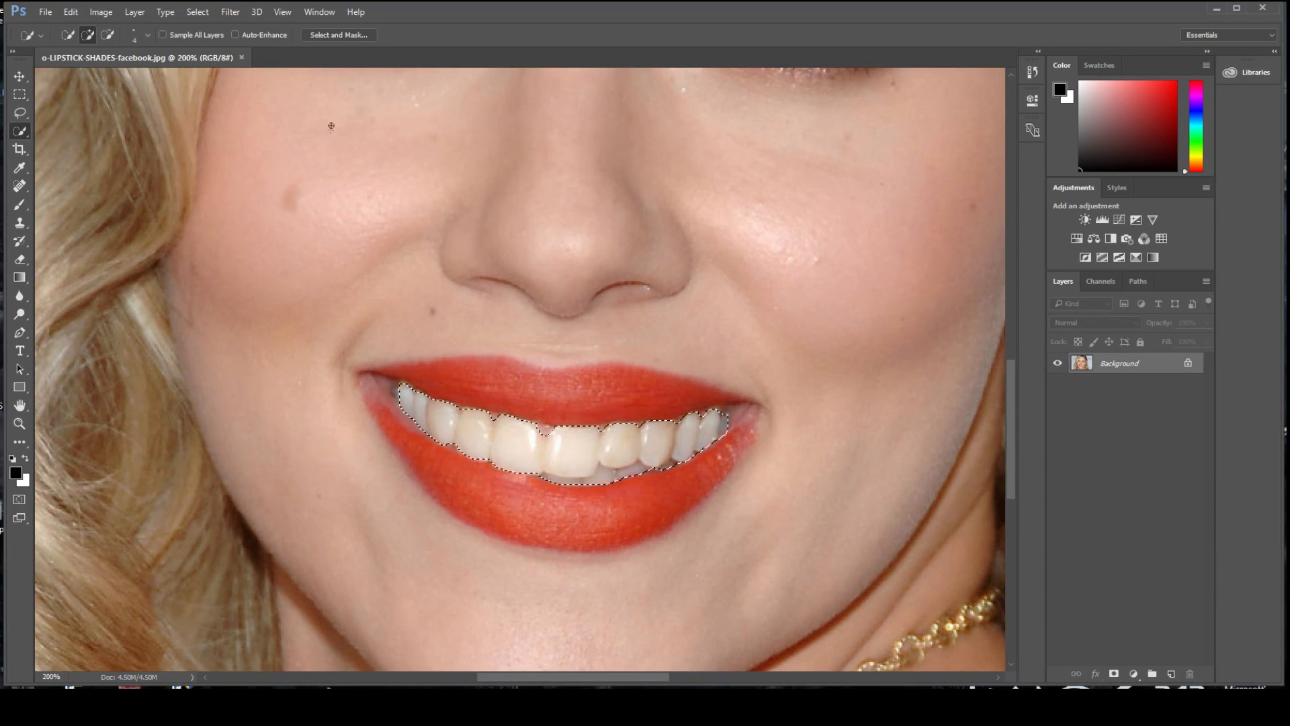
Check which Photoshop CC release is installed in the program's version information, and close it.
left_click(357, 15)
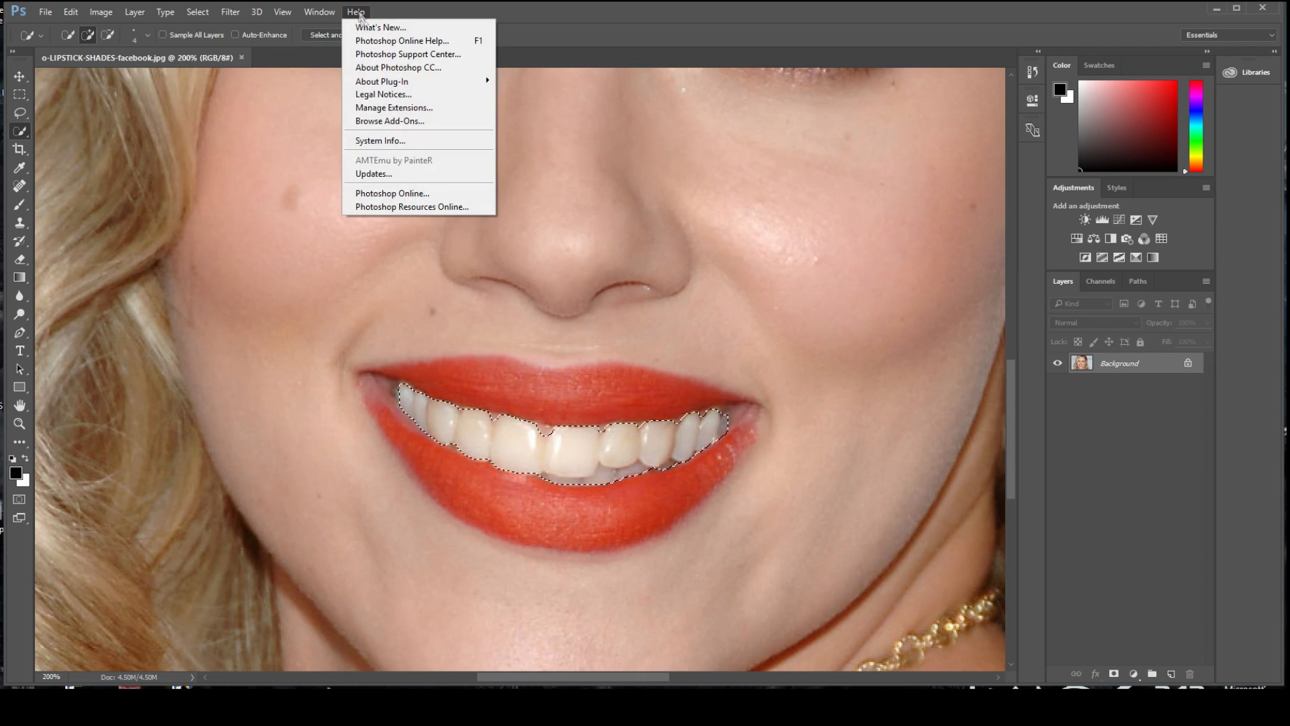
left_click(406, 68)
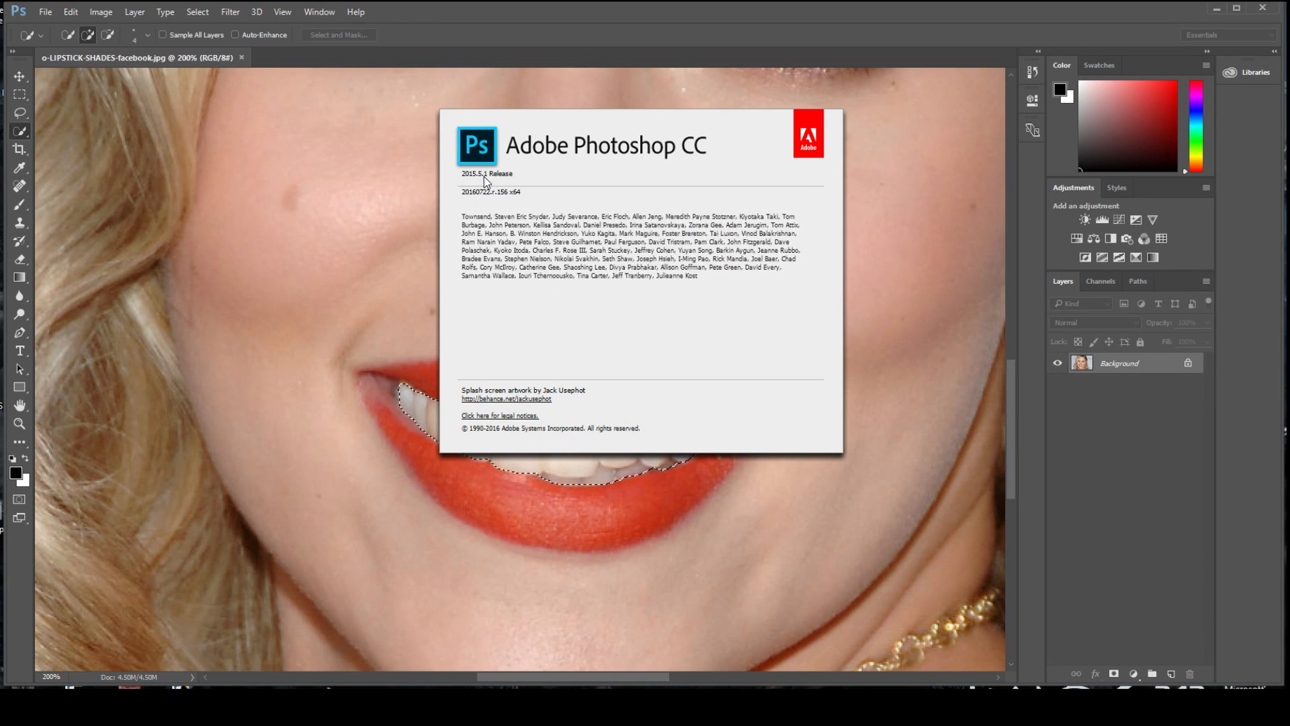
left_click(899, 287)
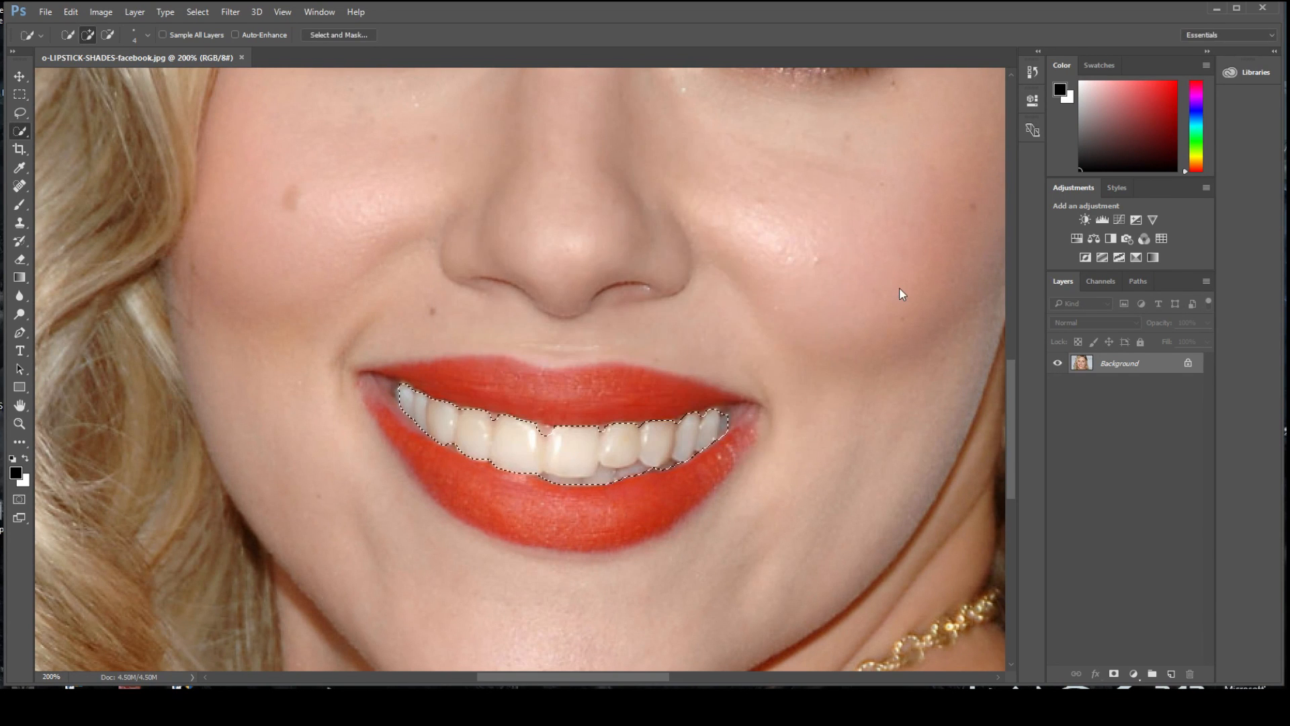
Open the teeth selection in Select and Mask and set its view mode to On Layers.
left_click(338, 34)
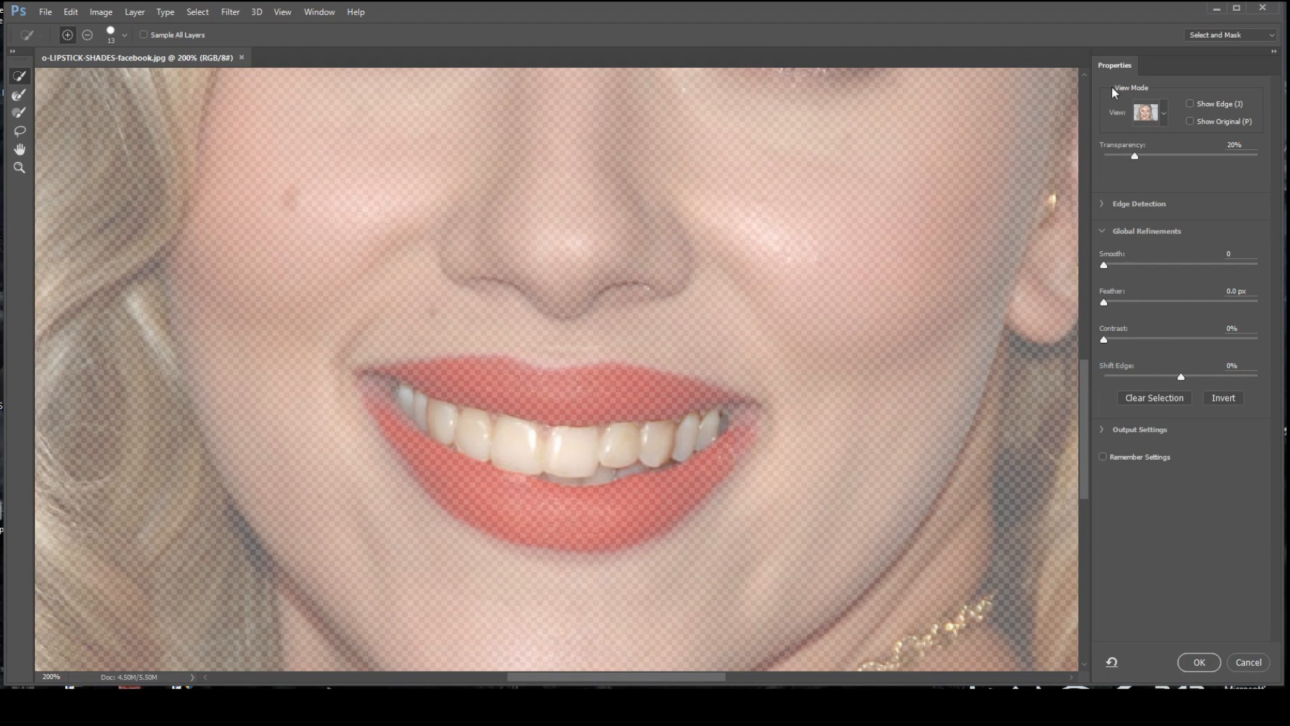
left_click(1163, 112)
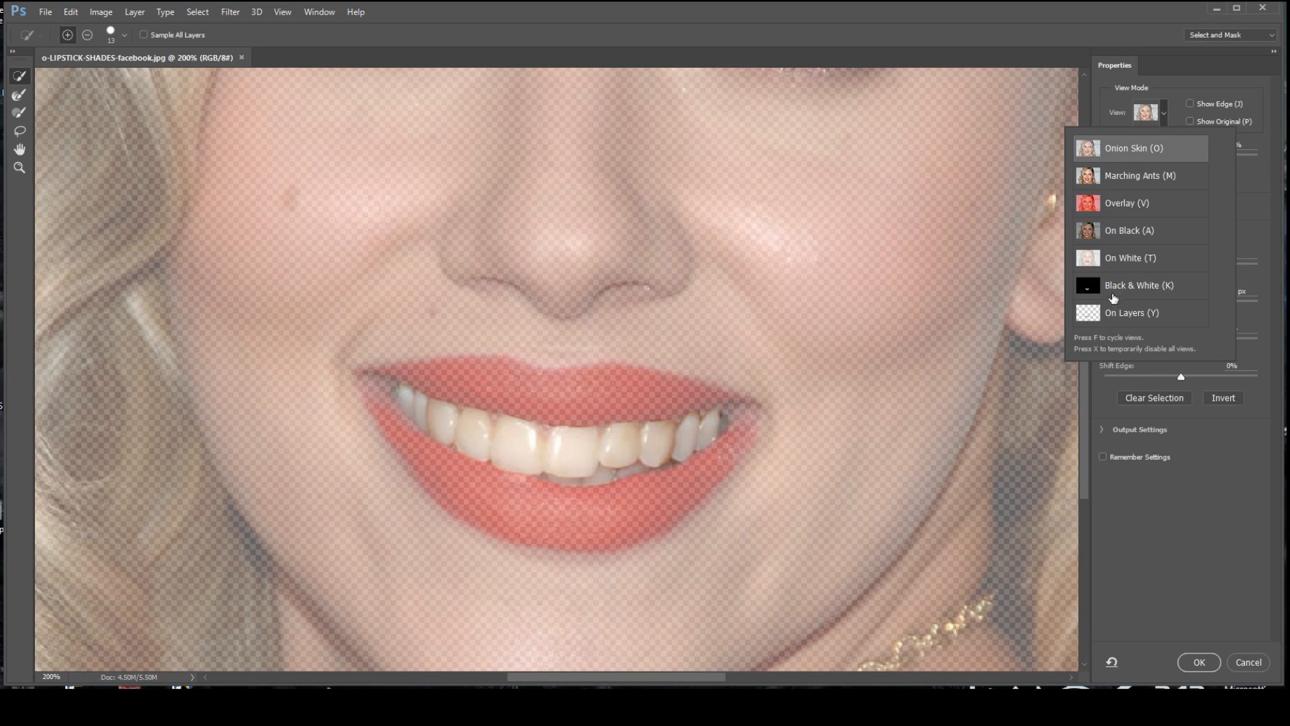
left_click(1111, 264)
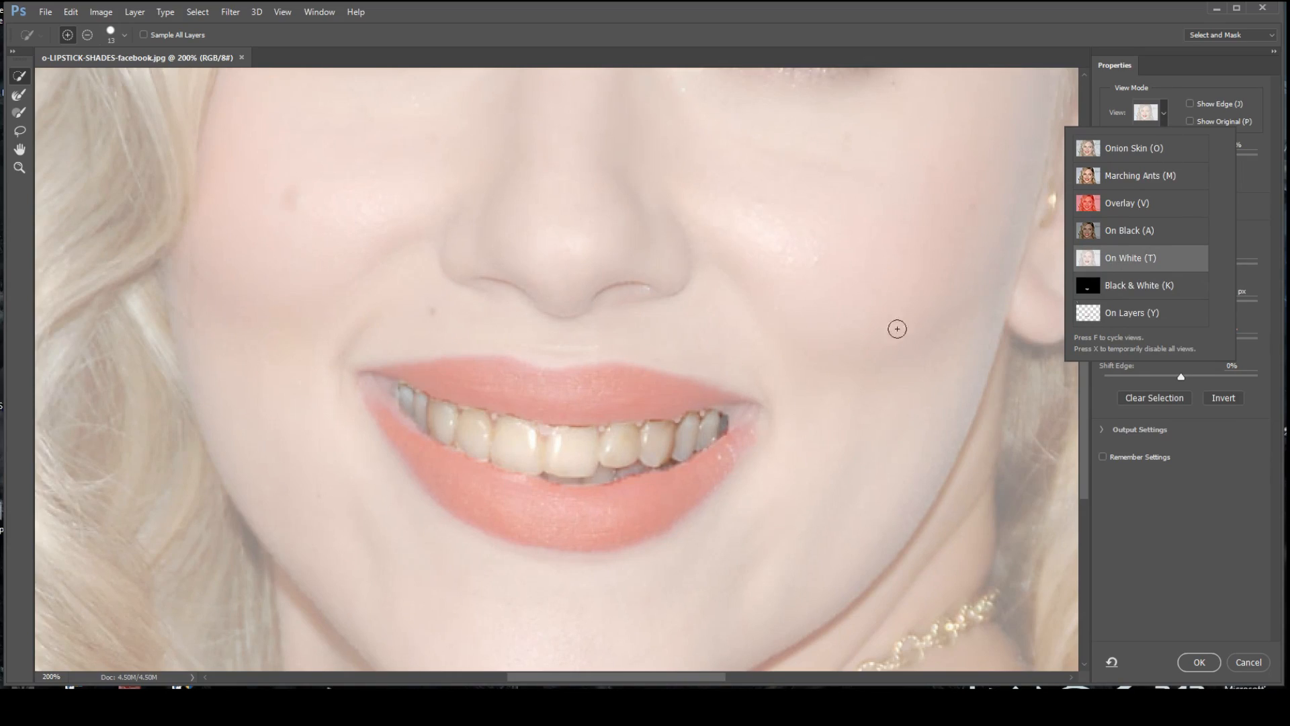
left_click(1153, 315)
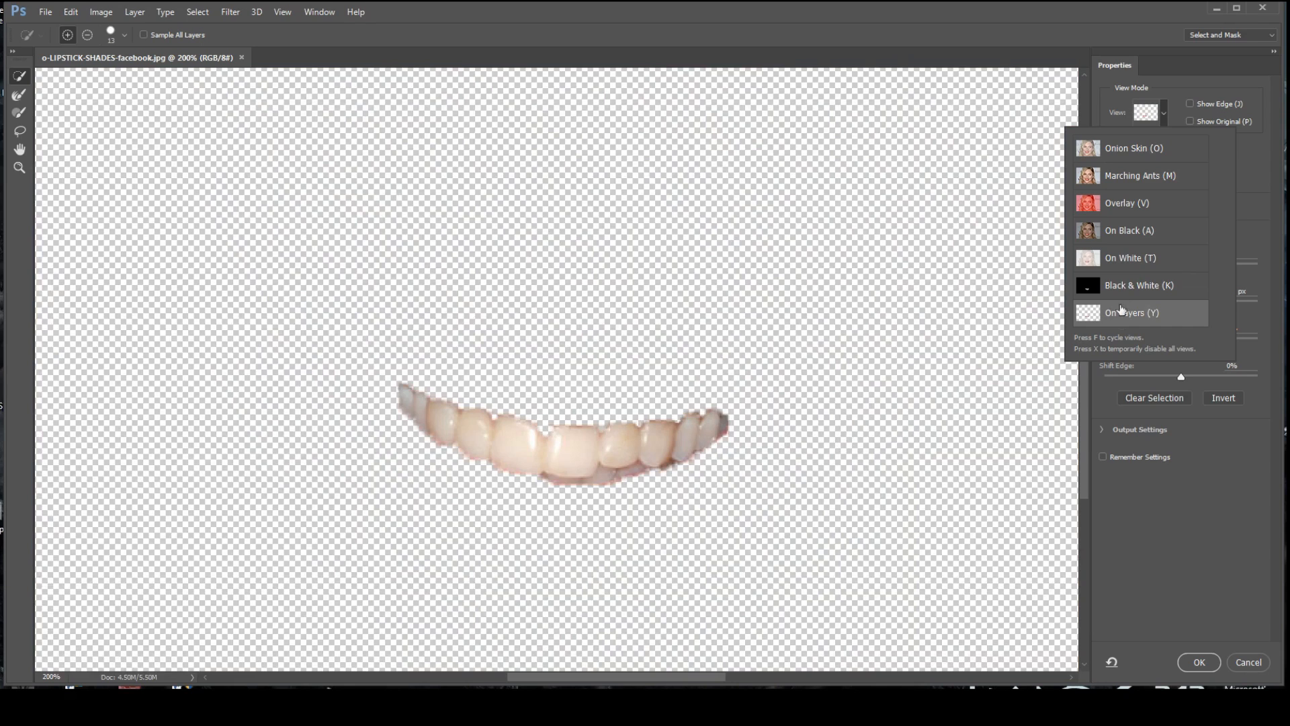
left_click(1139, 291)
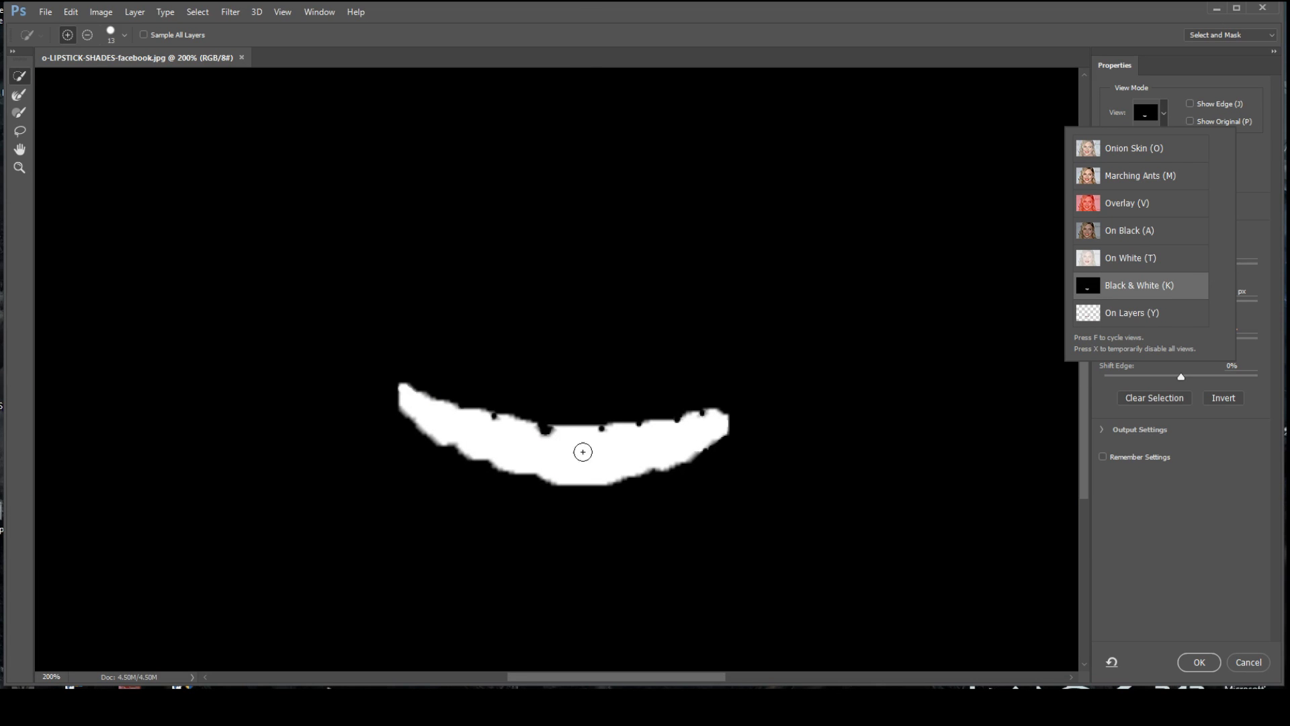
left_click(1139, 316)
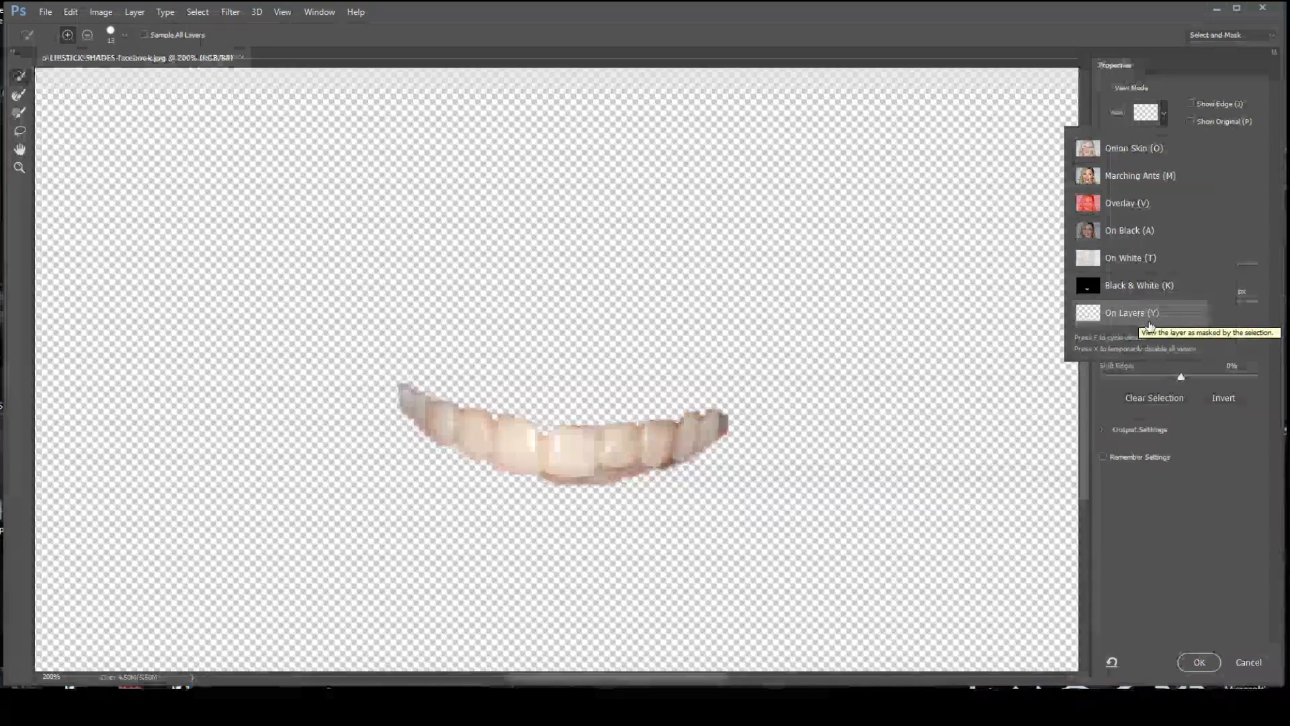
left_click(1164, 120)
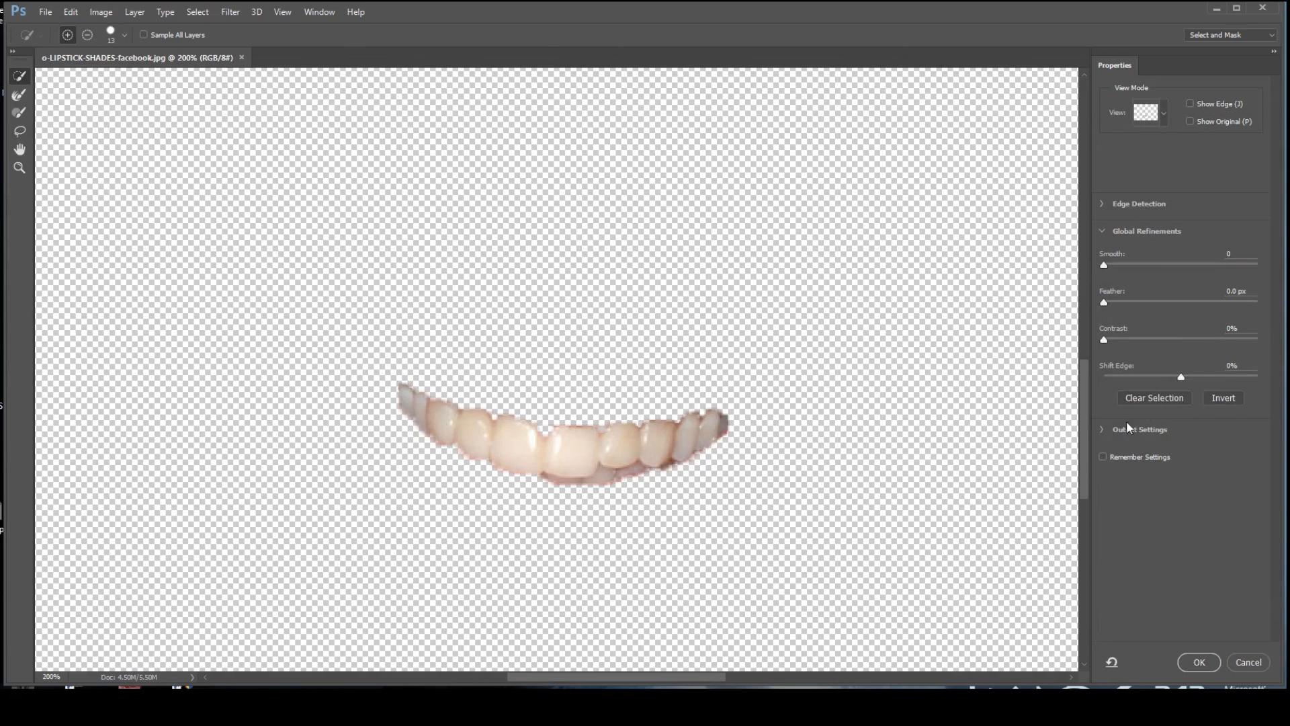
Refine the teeth selection's edge with a 3.0 px feather and 20% contrast, and apply it with output to Selection.
left_click(1103, 428)
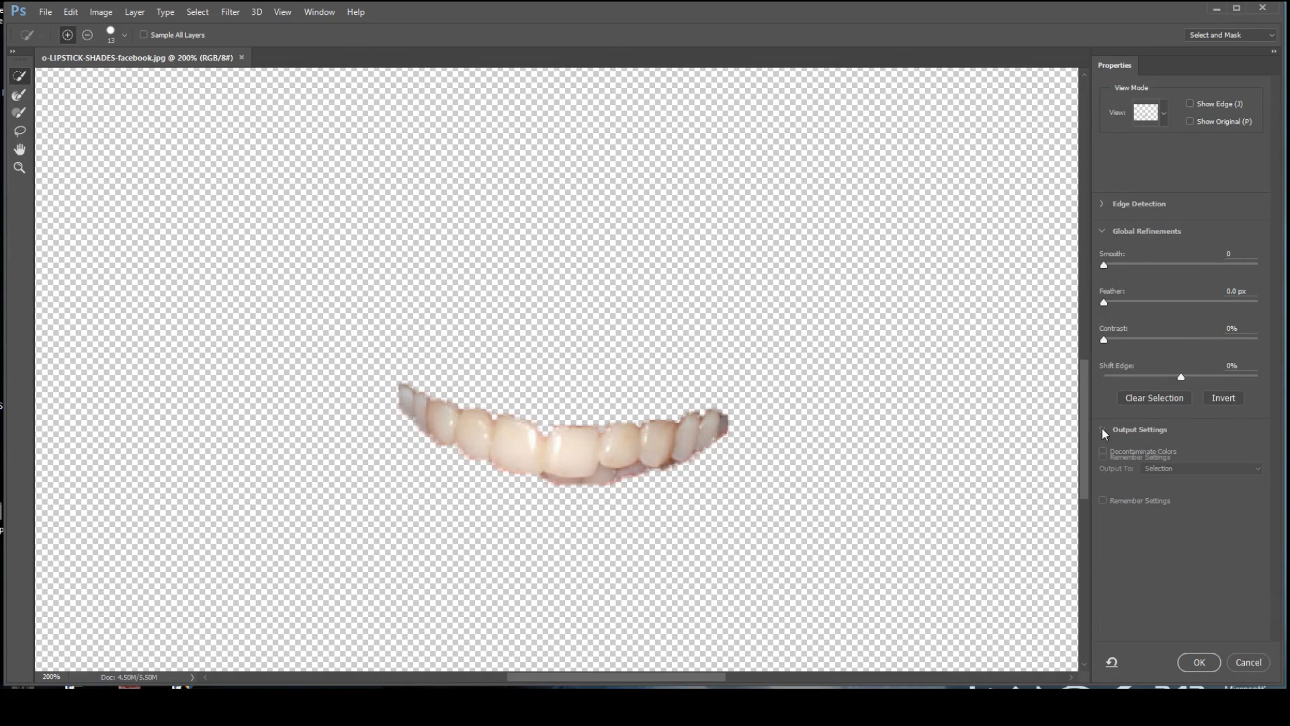
left_click(1103, 206)
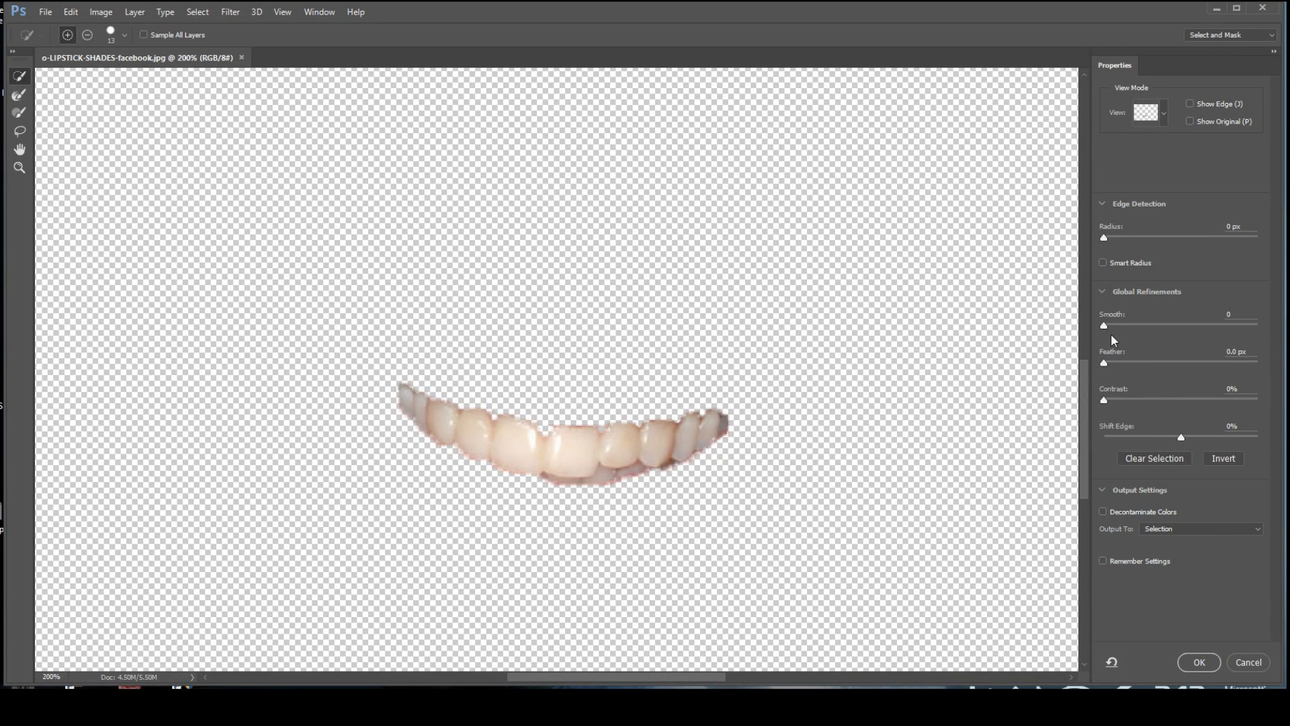
left_click_drag(1104, 363, 1141, 365)
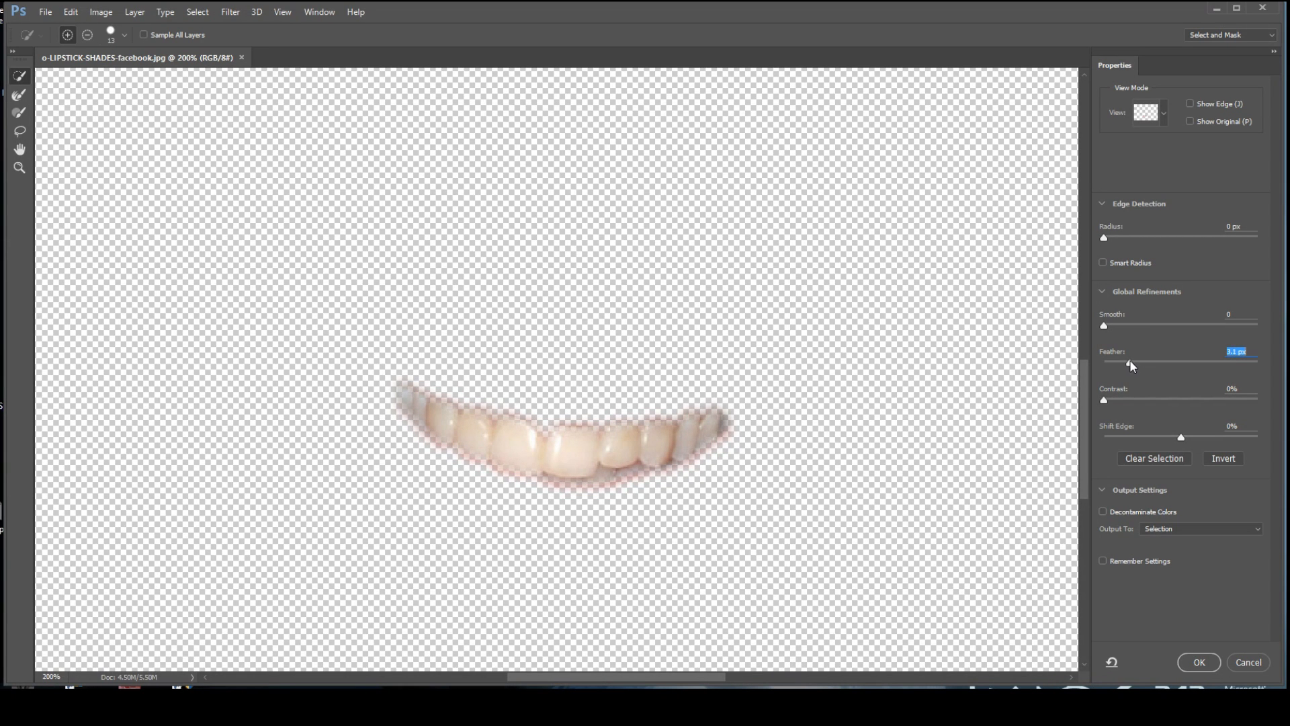
mouse_move(1107, 328)
left_mouse_down()
mouse_move(1169, 328)
mouse_move(1090, 327)
left_mouse_up()
left_click_drag(1106, 401, 1127, 401)
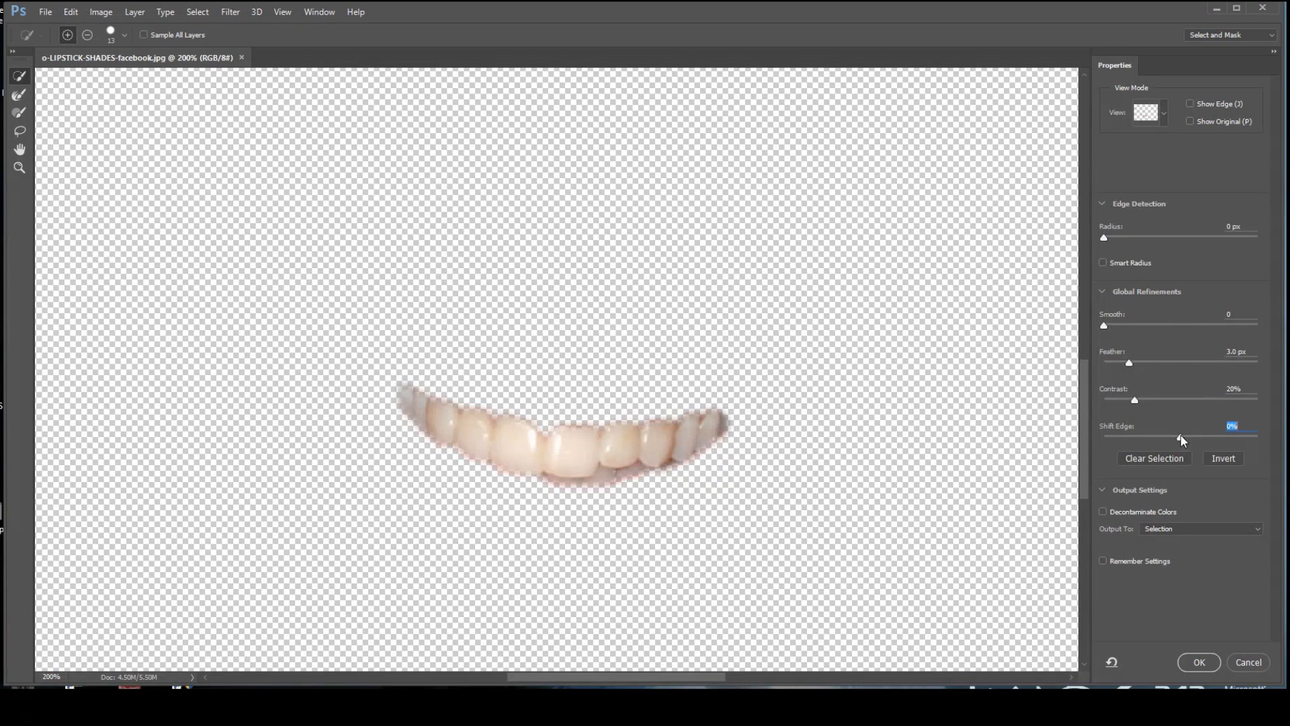
left_click_drag(1180, 437, 1176, 436)
left_click(1198, 663)
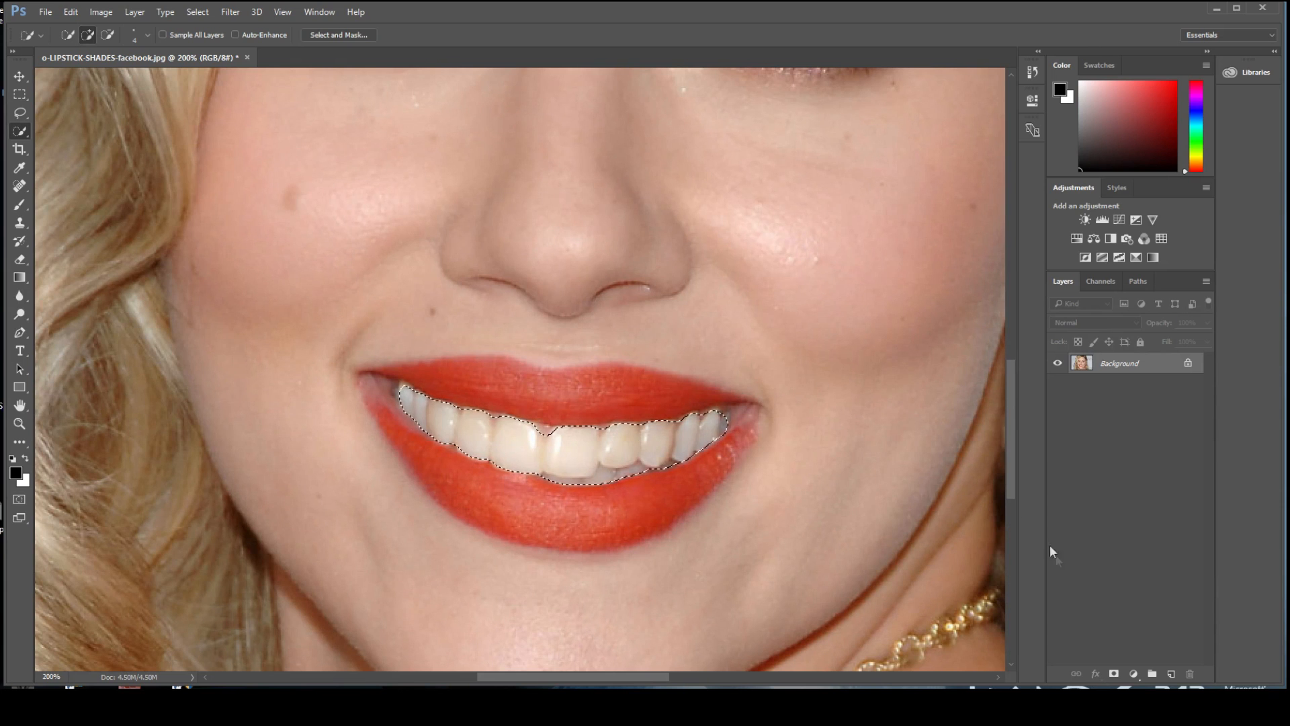
Place a new empty layer in a group named "White Teeth" and mask the group to the teeth selection.
left_click(1170, 674)
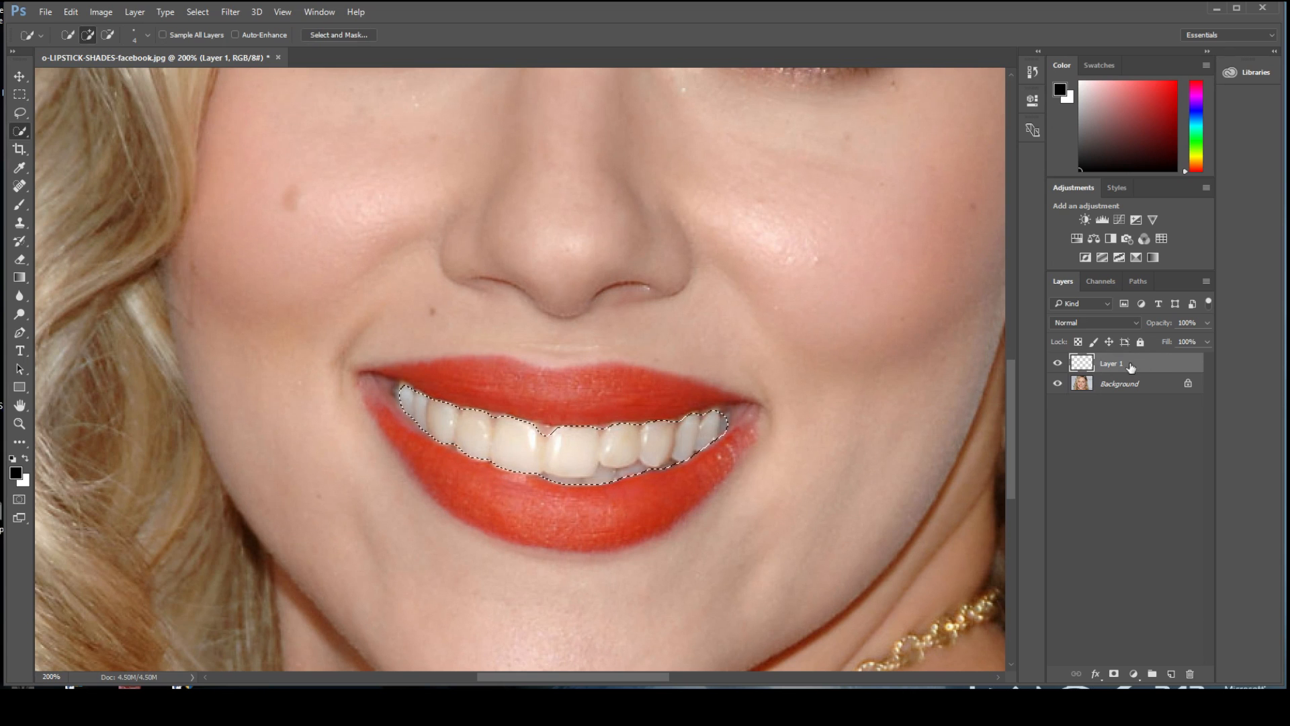
key("ctrl+g")
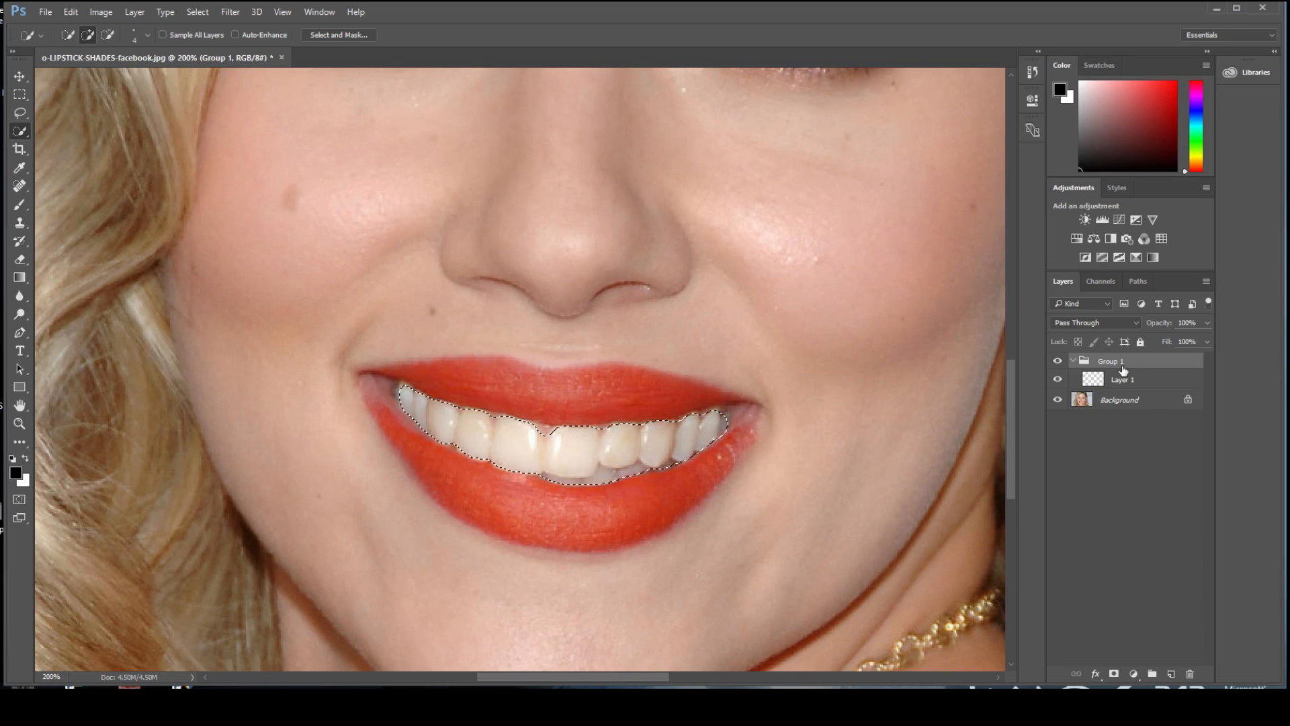
double_click(1110, 360)
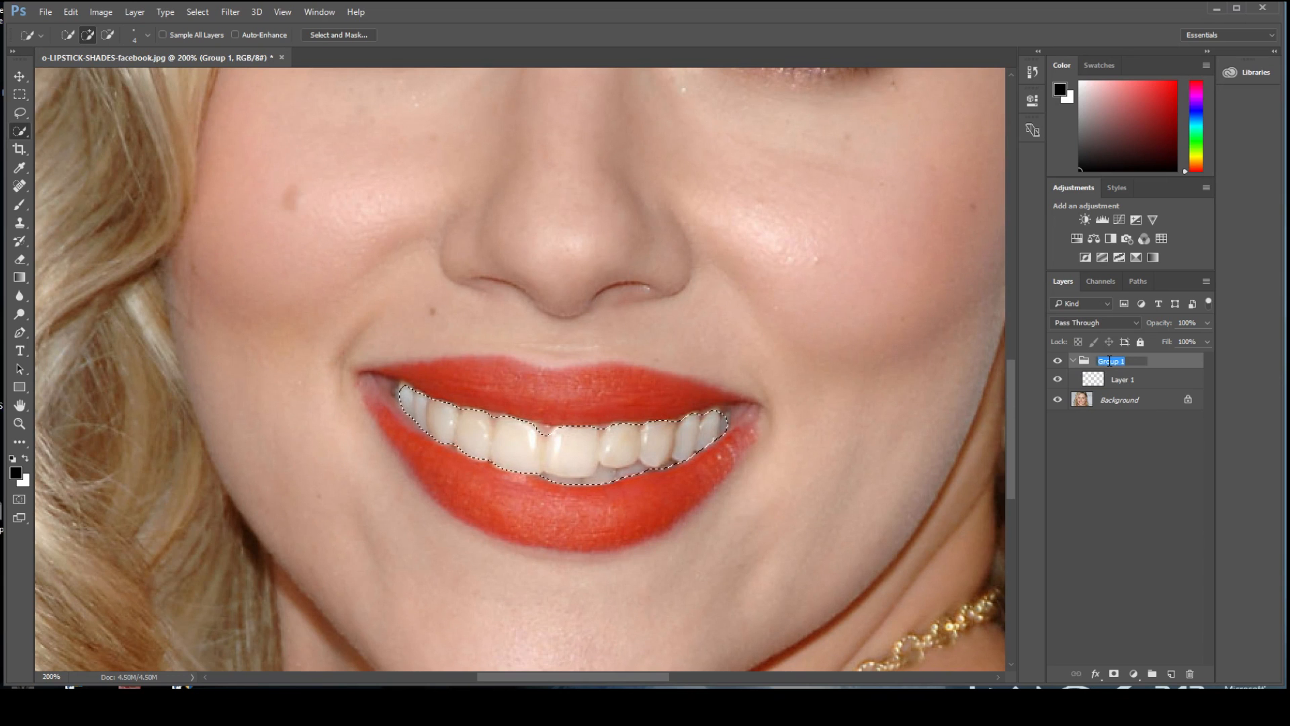
type("White")
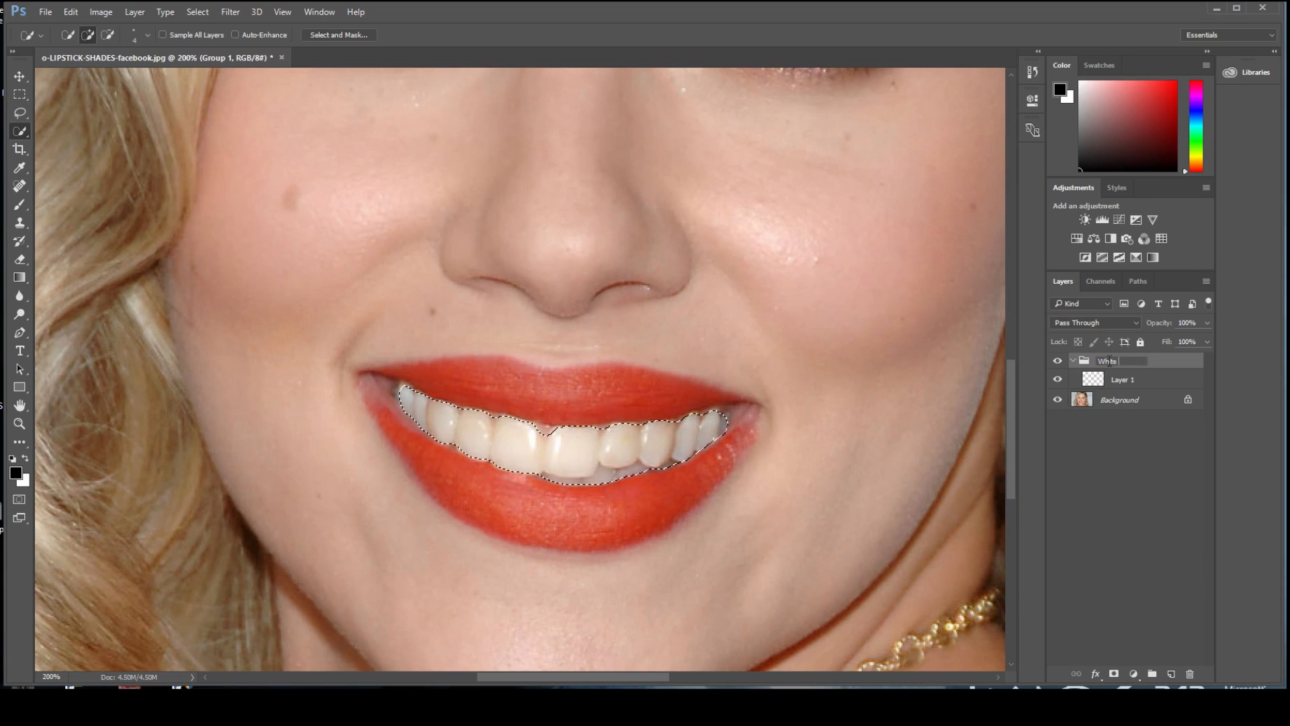
type(" Teeth")
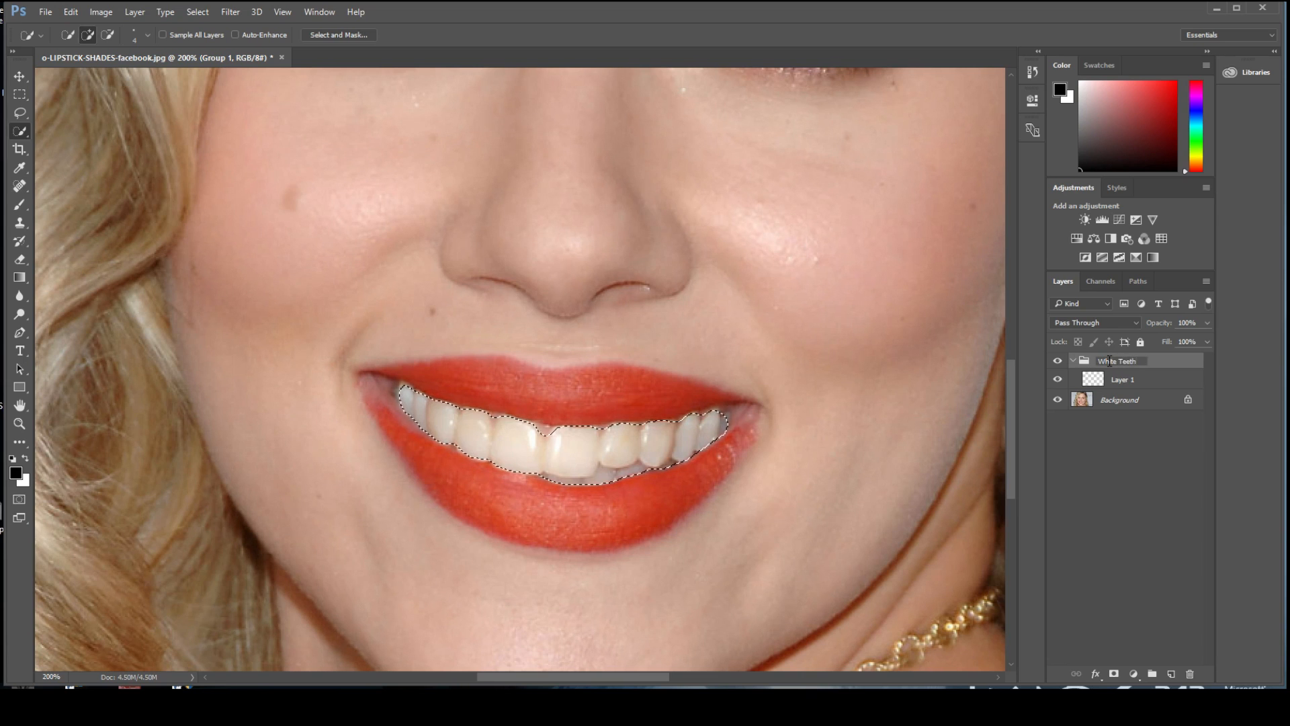
key("Return")
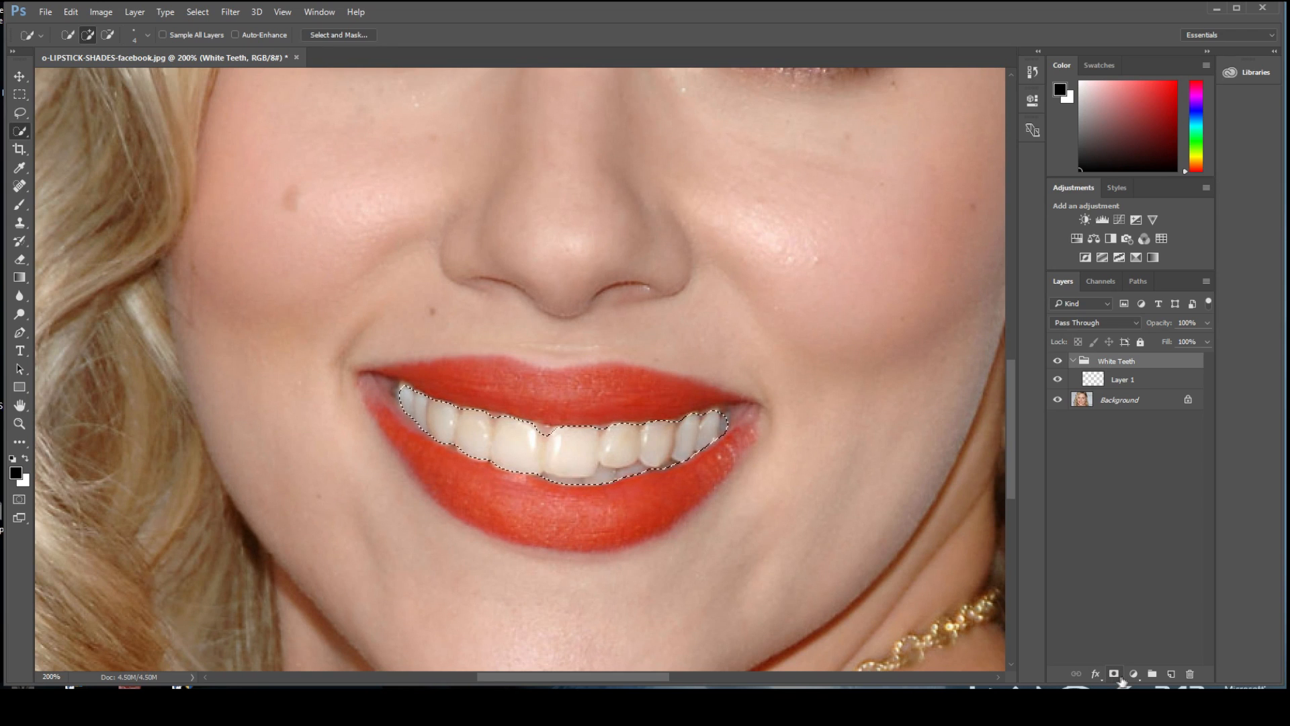
left_click(1114, 674)
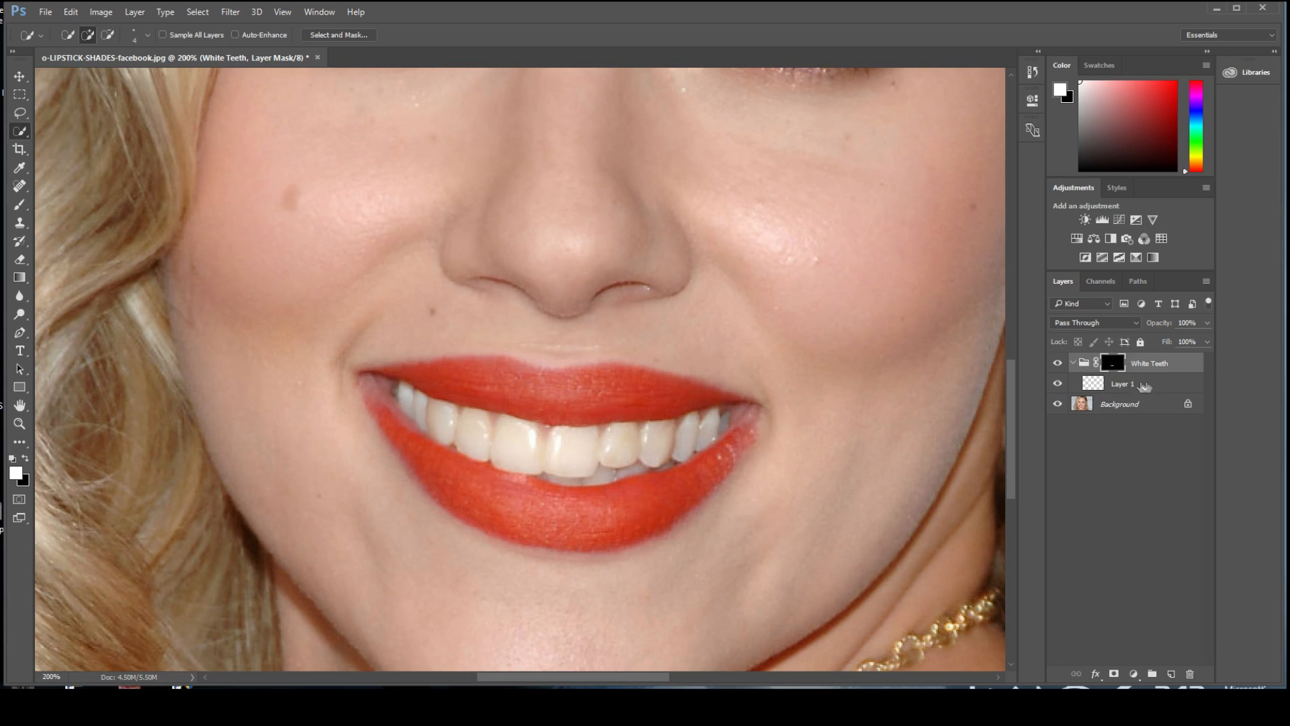
Add a Hue/Saturation adjustment above Layer 1 in the White Teeth group, with Colorize on, hue 20 and saturation 15.
left_click(1163, 384)
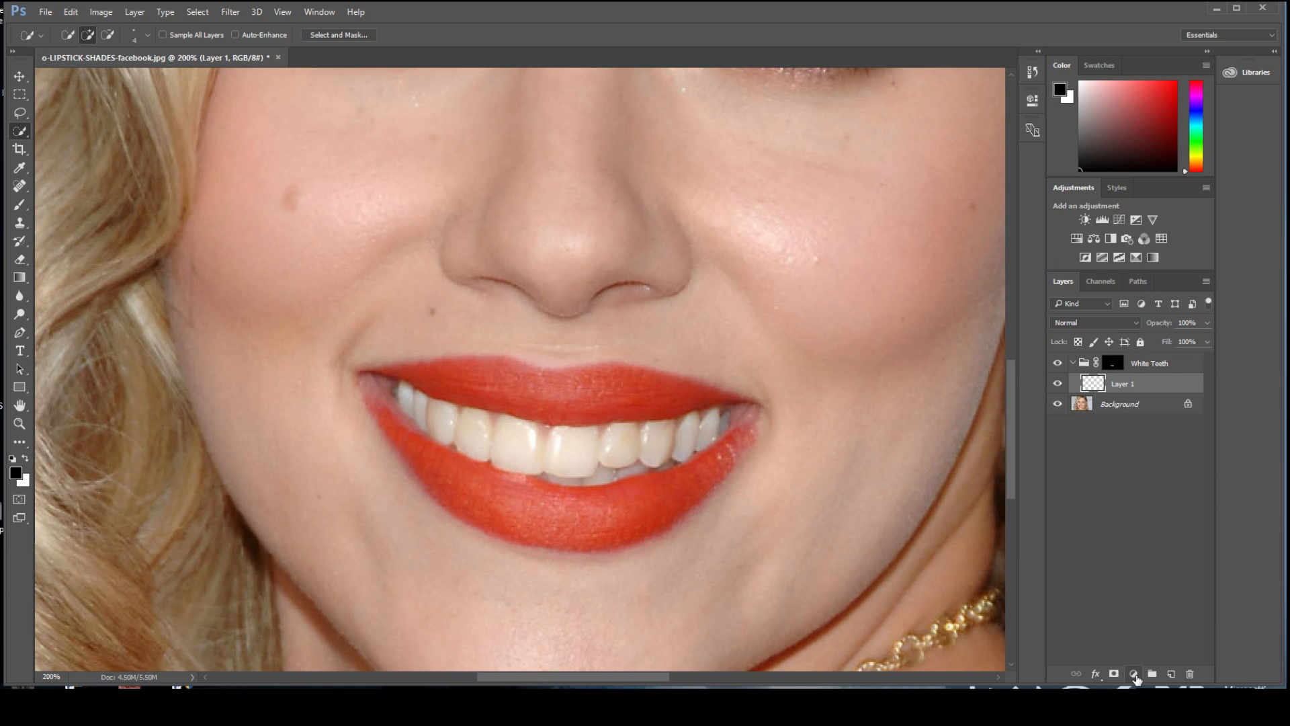
left_click(1135, 675)
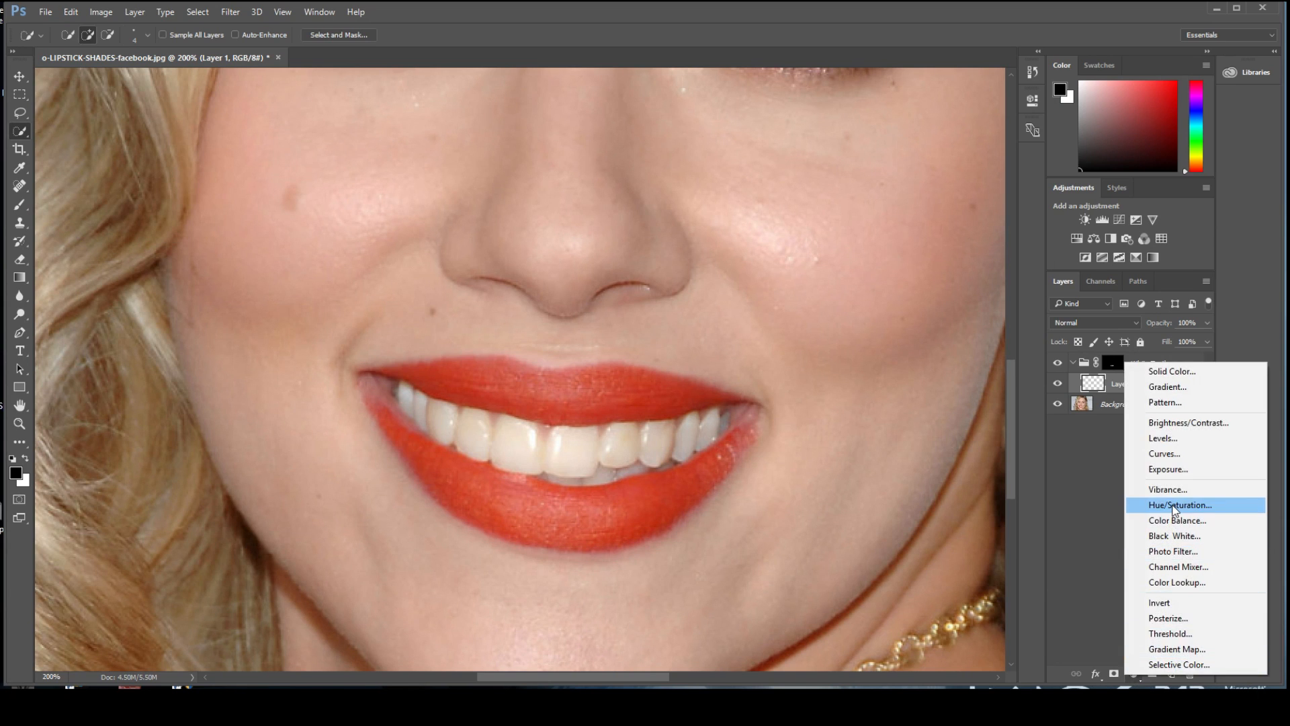
left_click(1174, 506)
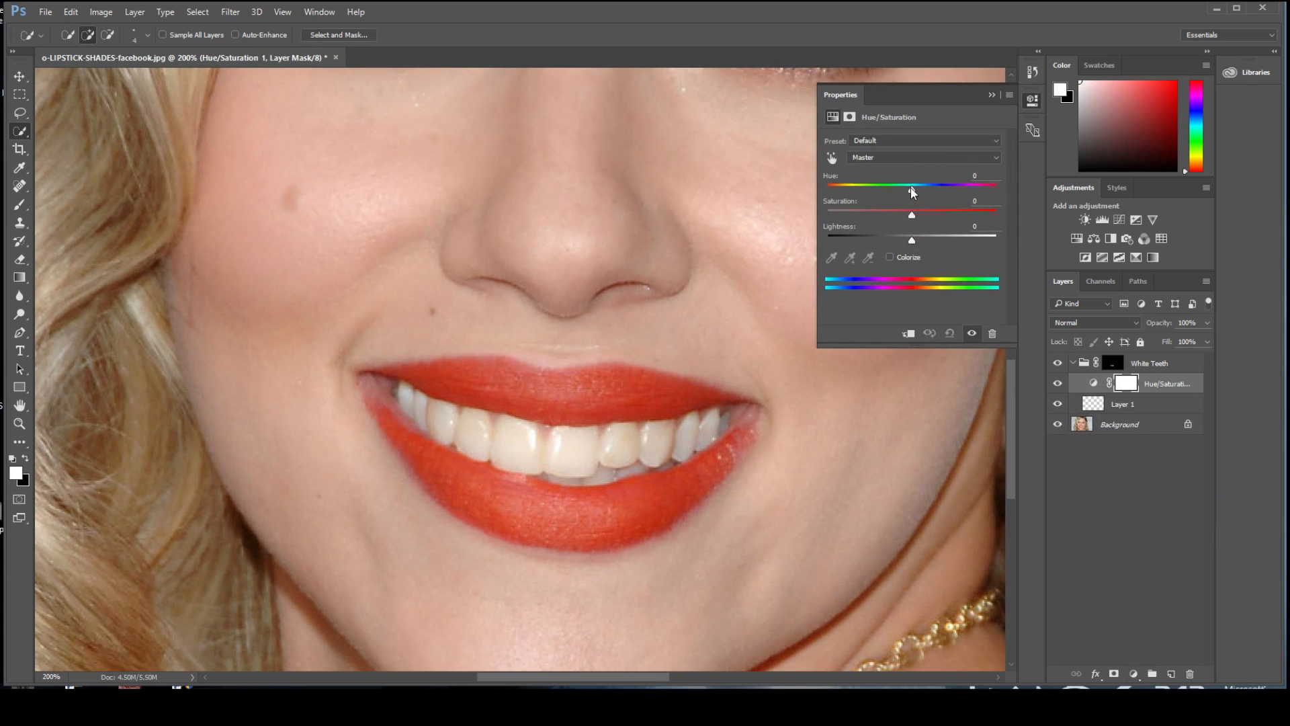
left_click(891, 258)
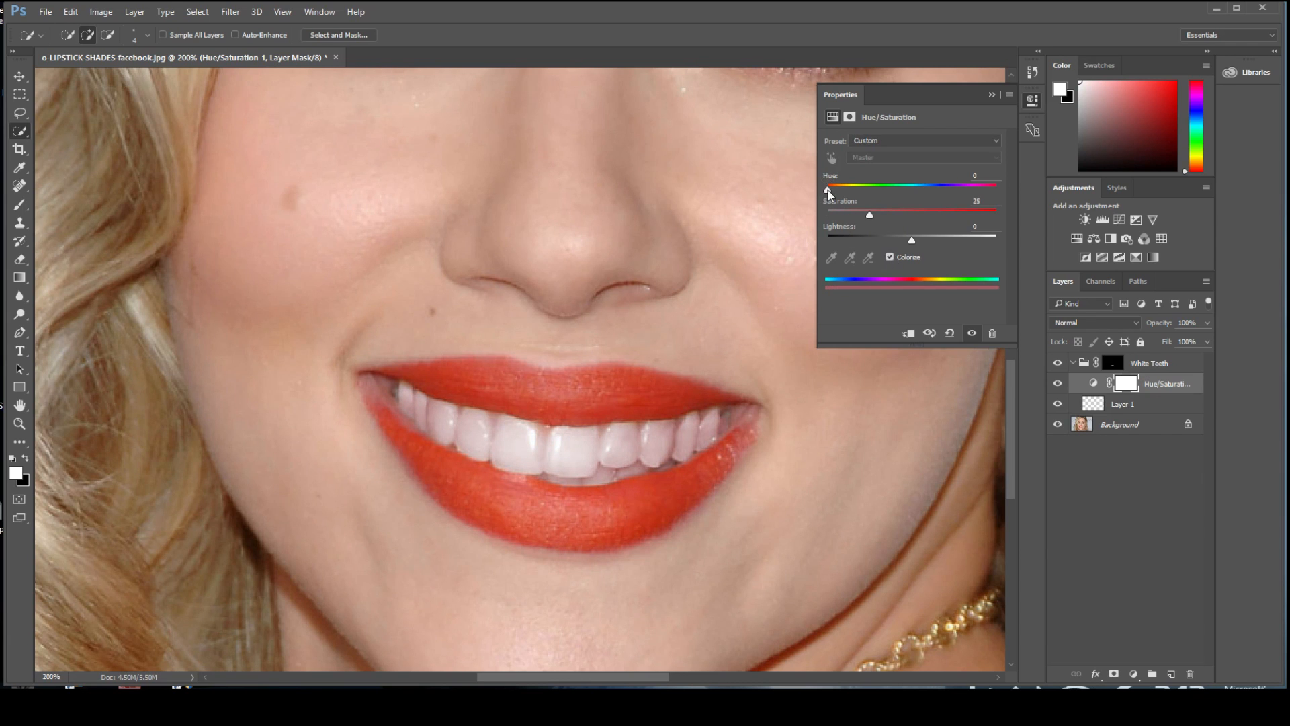
left_click(975, 176)
type("20")
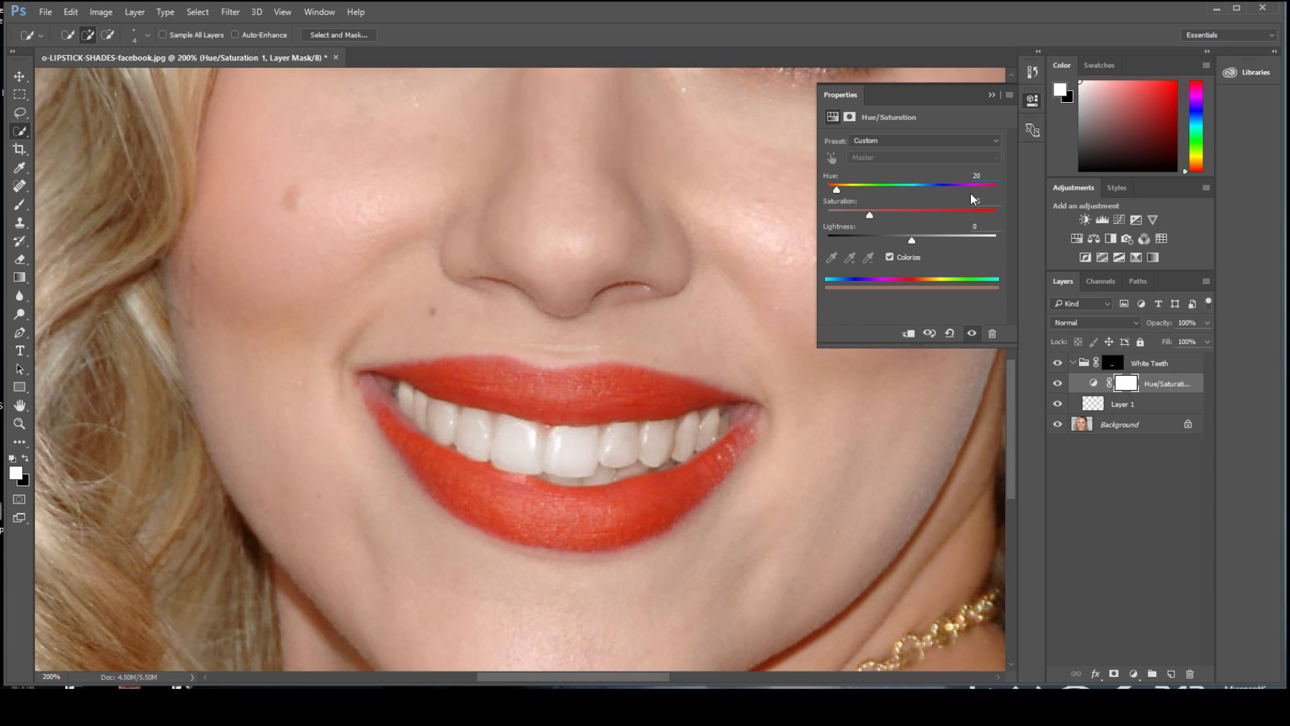
left_click(973, 201)
type("15")
left_click(1031, 105)
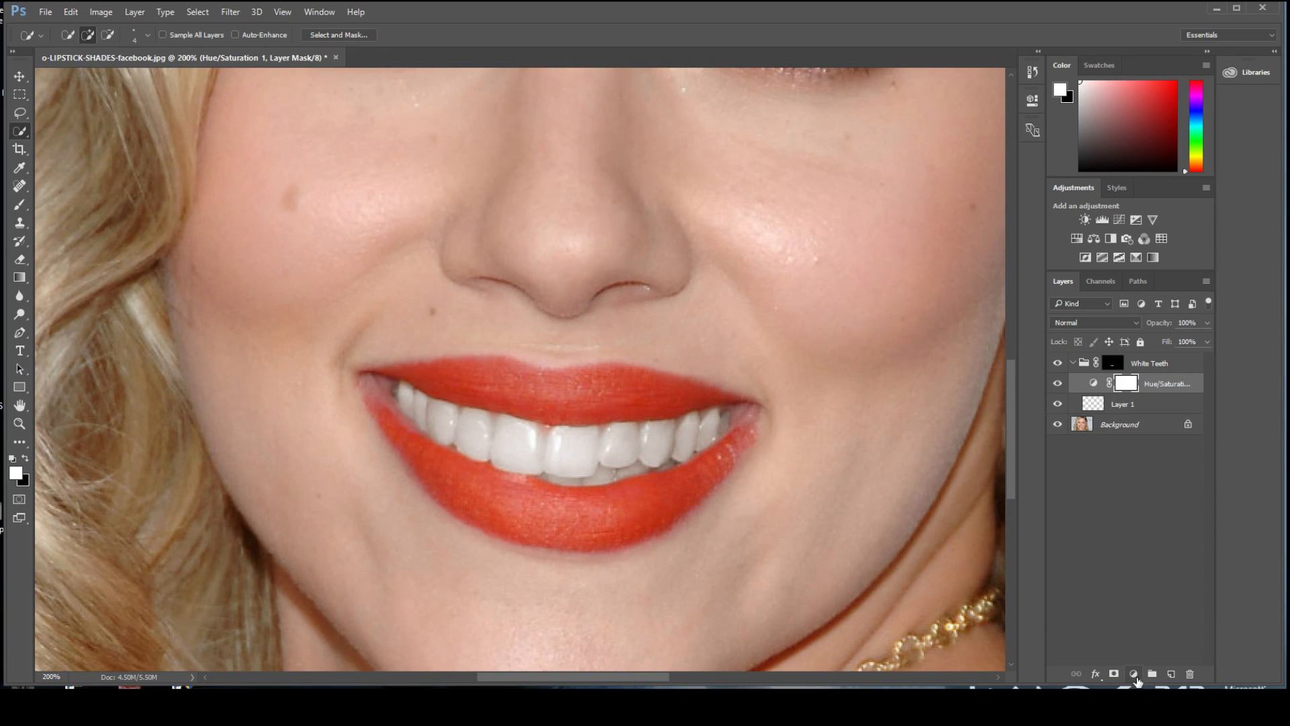
Add a Curves adjustment above the Hue/Saturation layer and raise the RGB curve's midpoint slightly to brighten the teeth.
left_click(1134, 674)
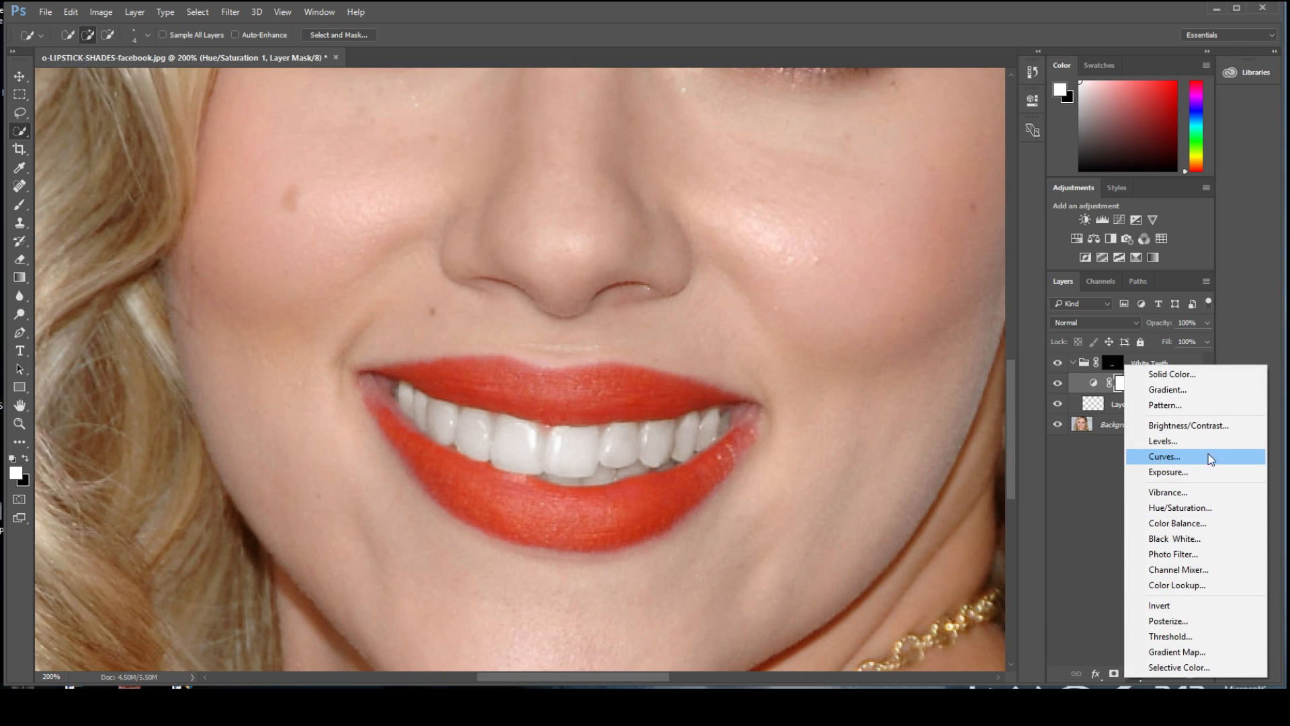
left_click(1160, 457)
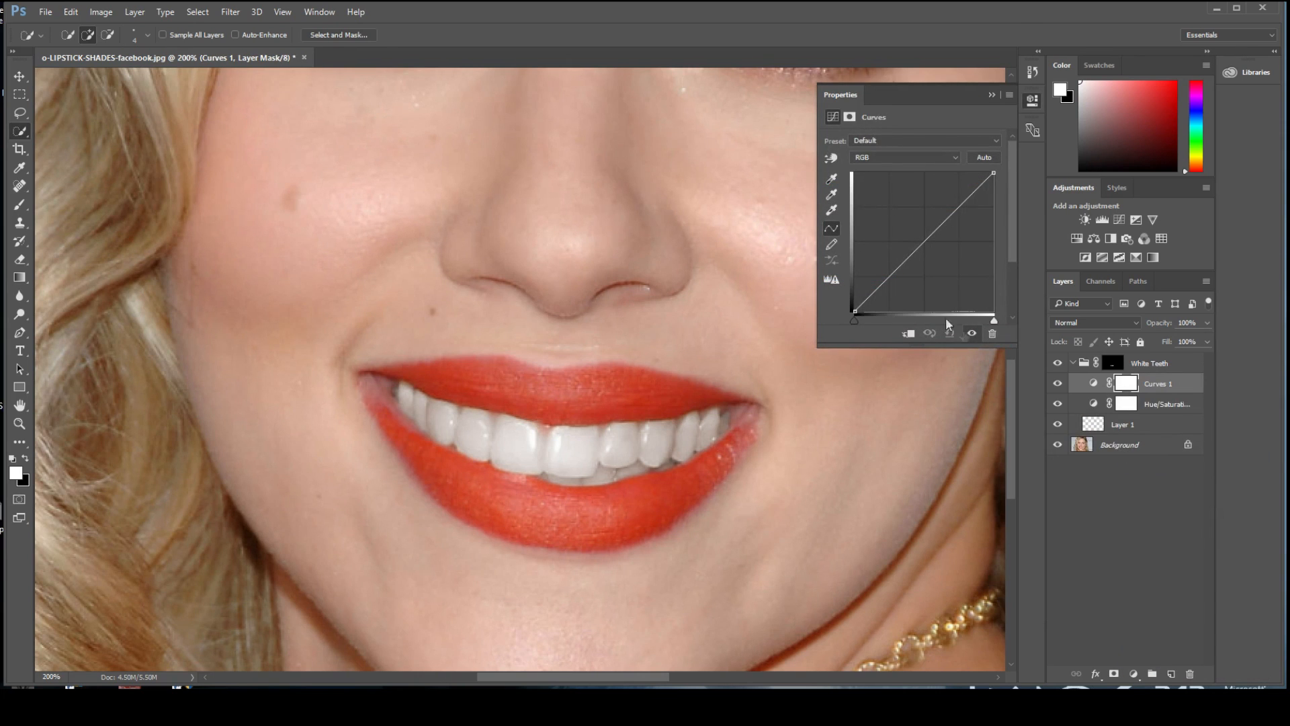
left_click(924, 240)
mouse_move(925, 240)
left_mouse_down()
mouse_move(978, 308)
mouse_move(1003, 317)
mouse_move(846, 176)
mouse_move(922, 240)
mouse_move(860, 176)
mouse_move(875, 179)
mouse_move(919, 233)
left_mouse_up()
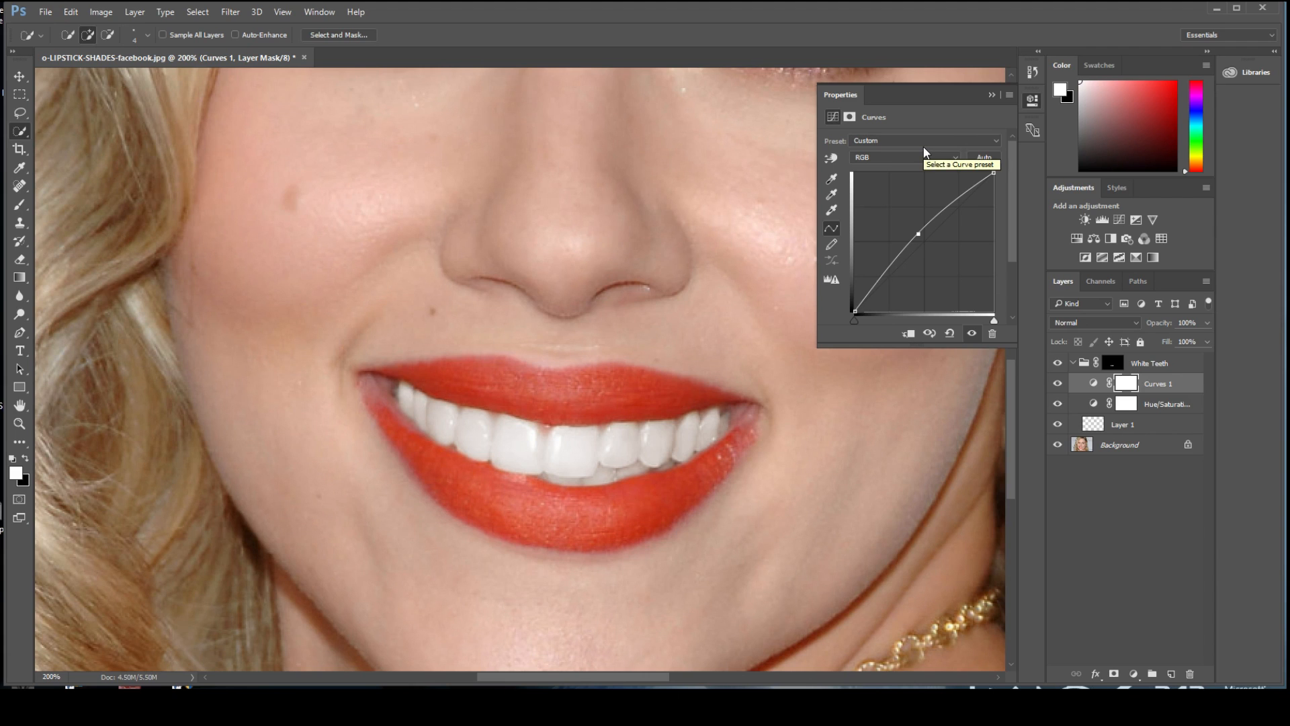
left_click(1036, 102)
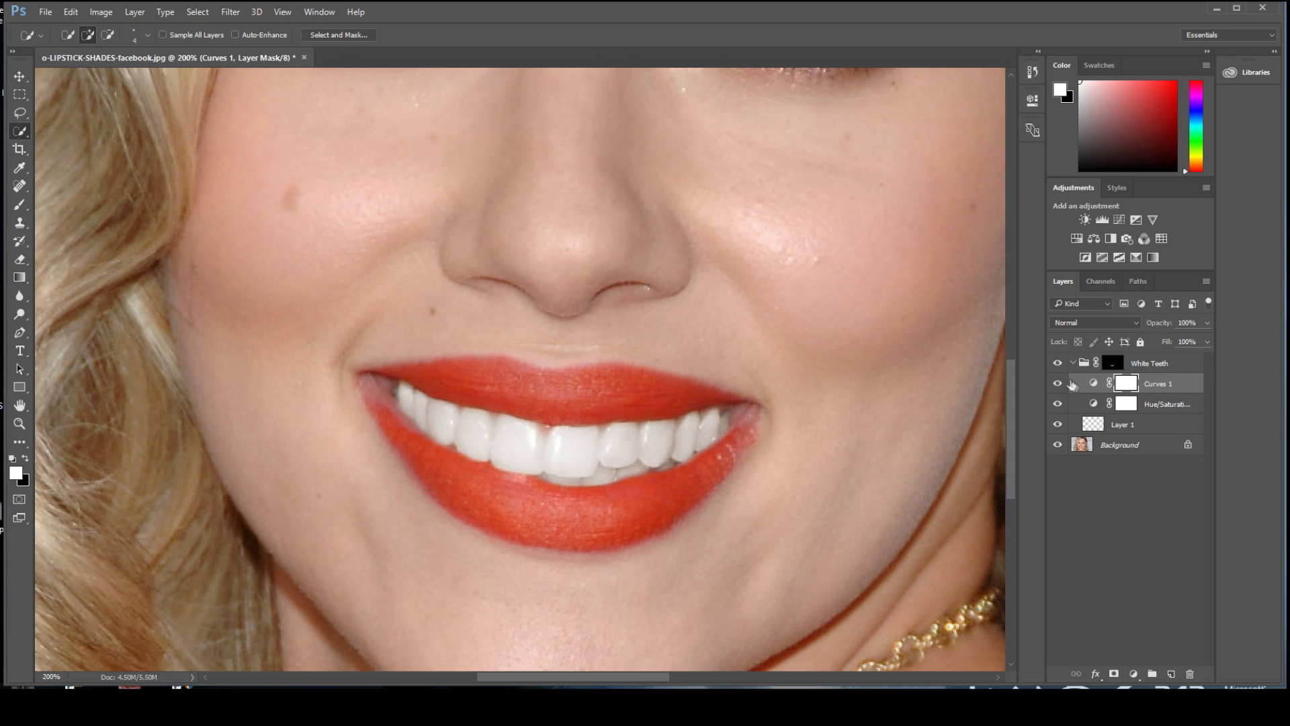
double_click(1164, 384)
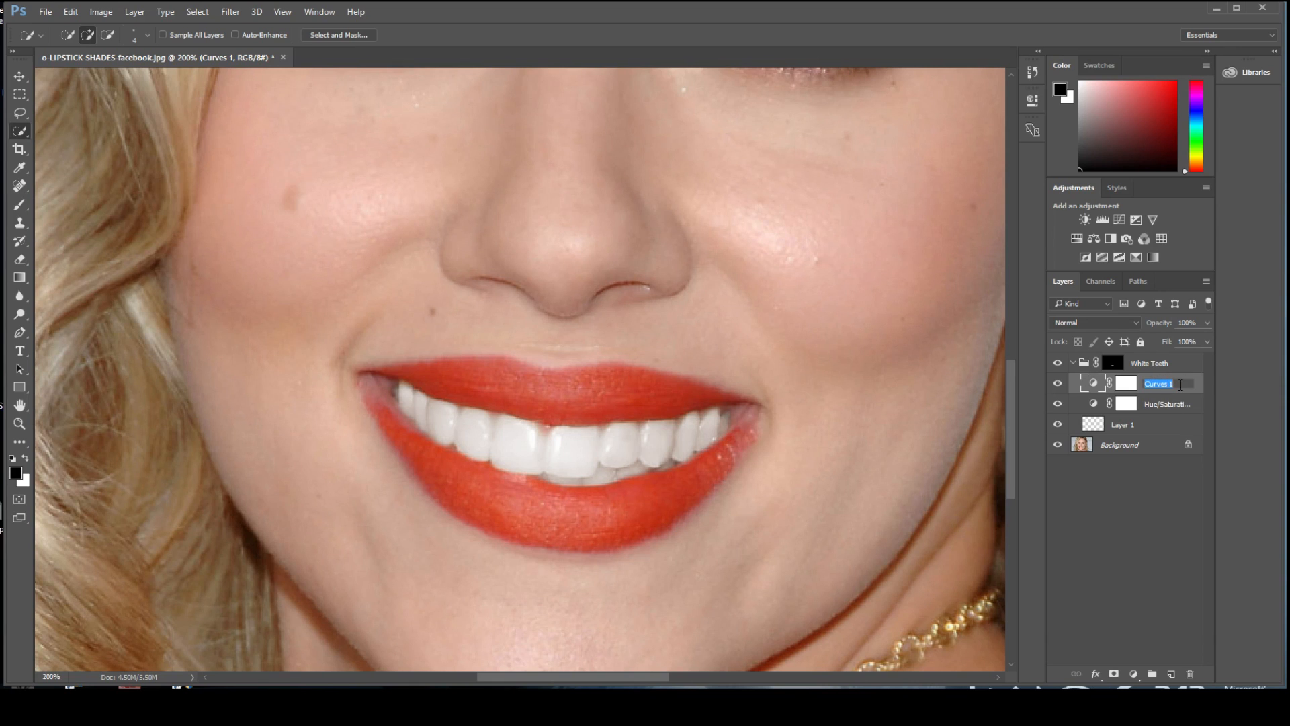
left_click(1145, 496)
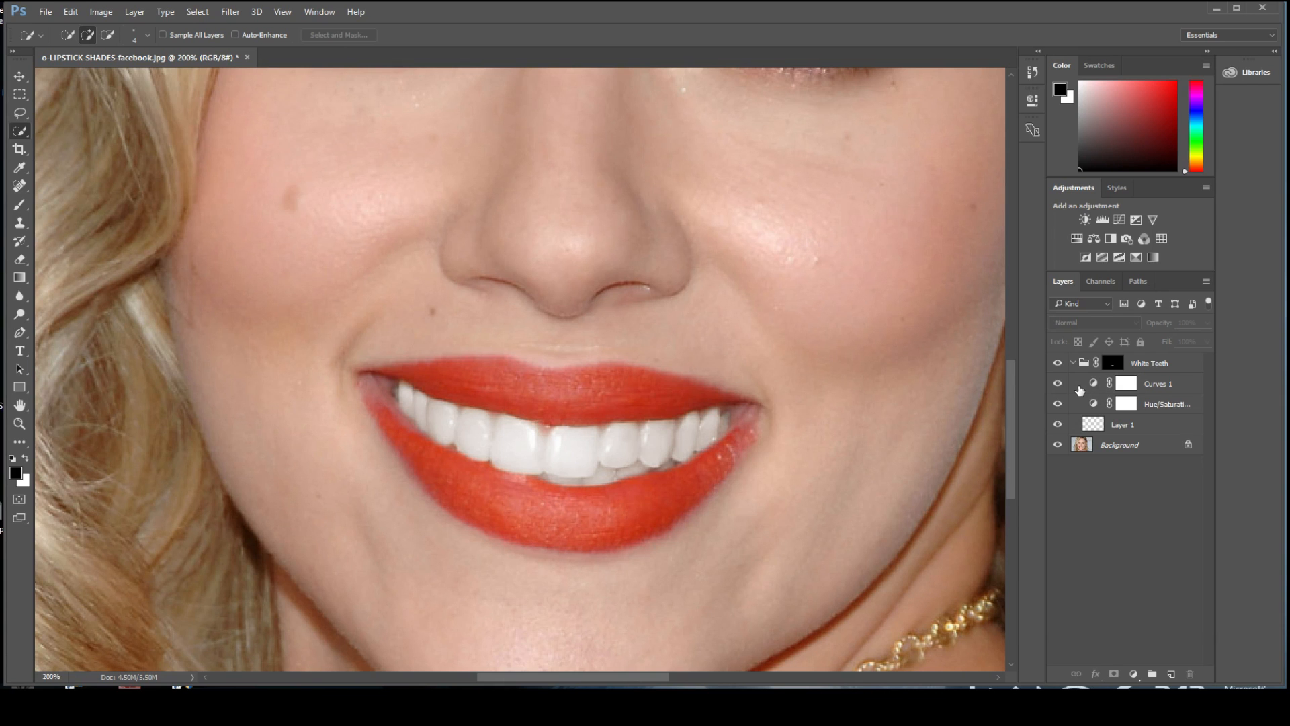
double_click(1079, 387)
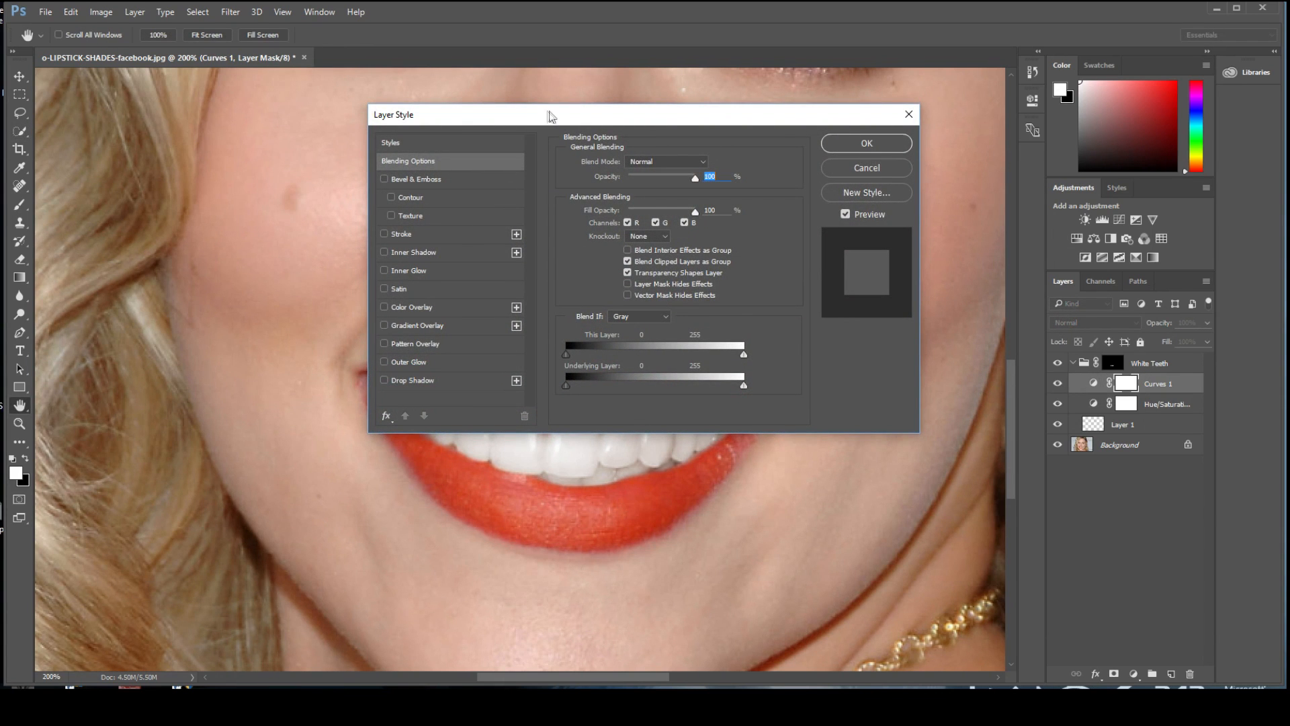
left_click(911, 117)
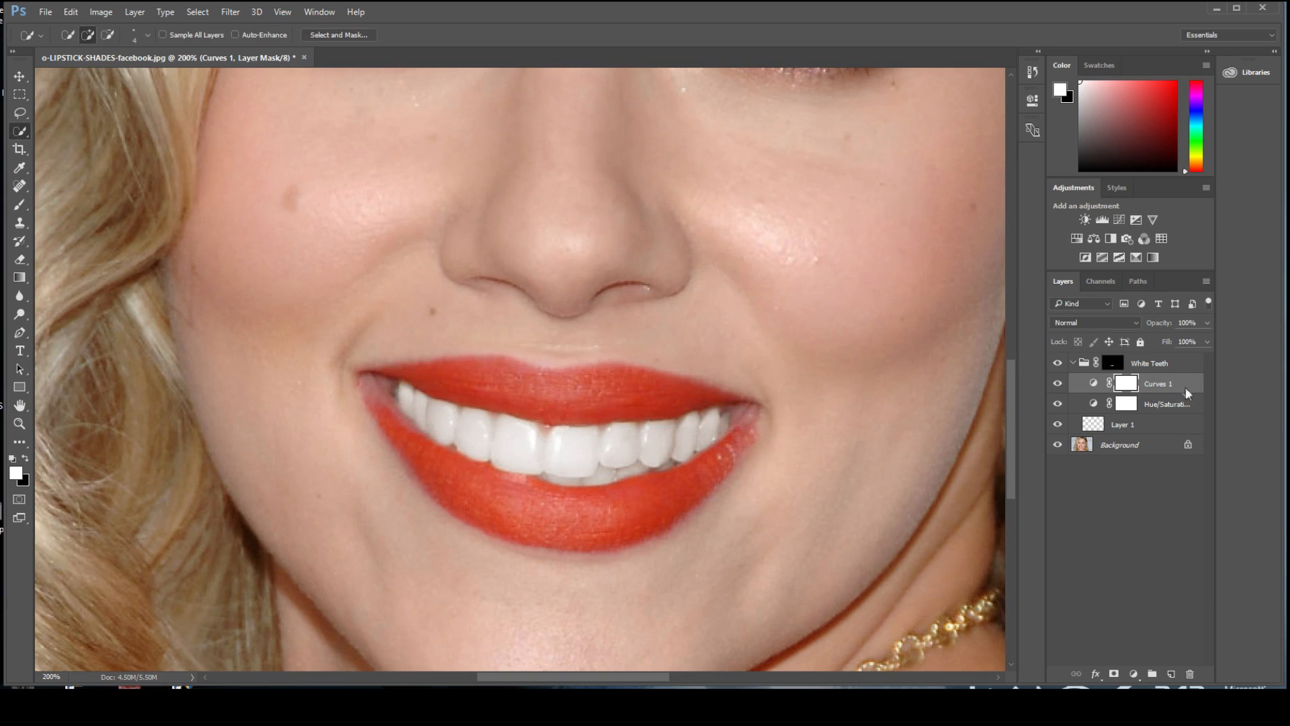
In the Curves layer's blending options, split the Blend If white slider for the underlying layer to 36 / 131 and apply it.
right_click(1185, 387)
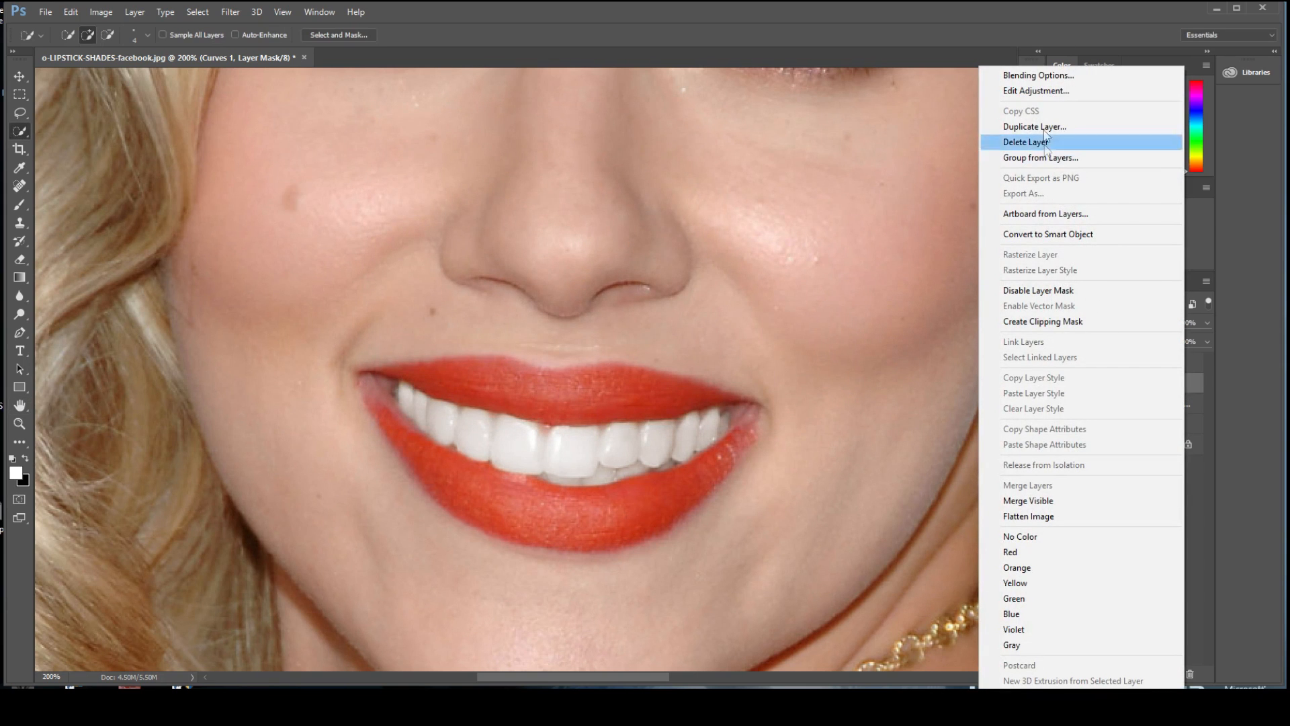
left_click(1043, 79)
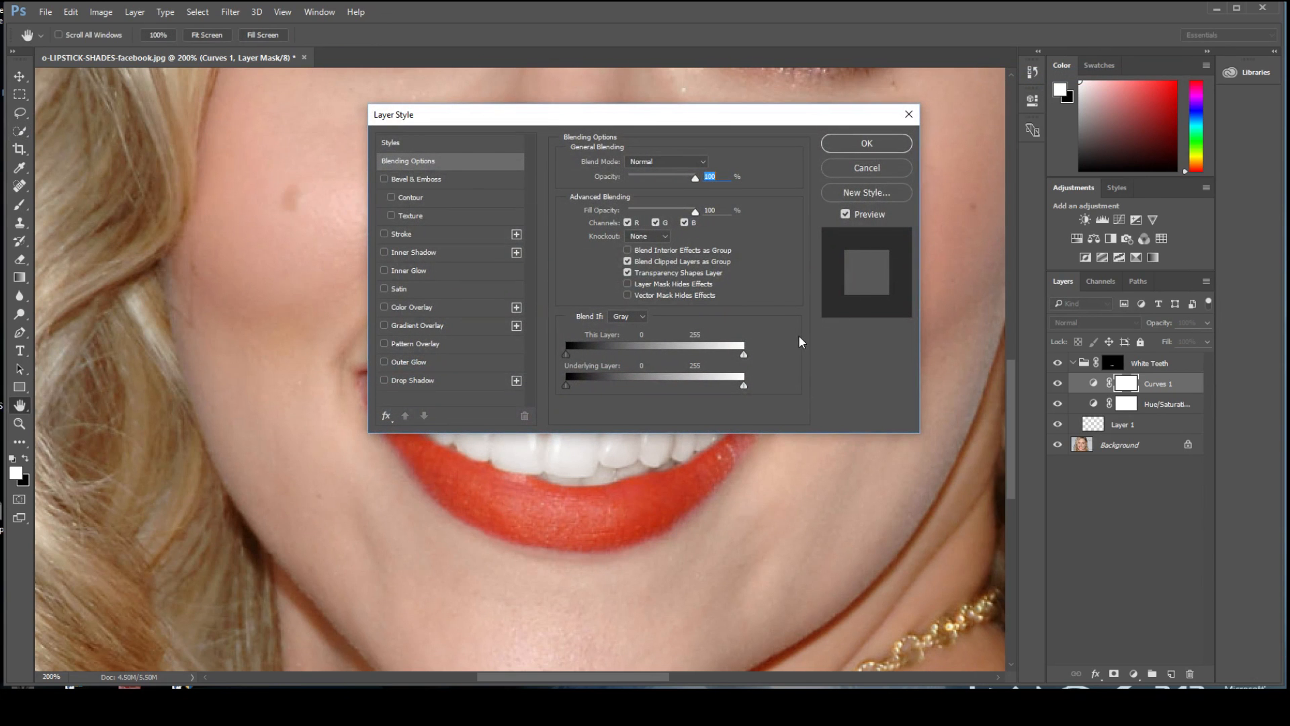
left_click_drag(727, 118, 655, 65)
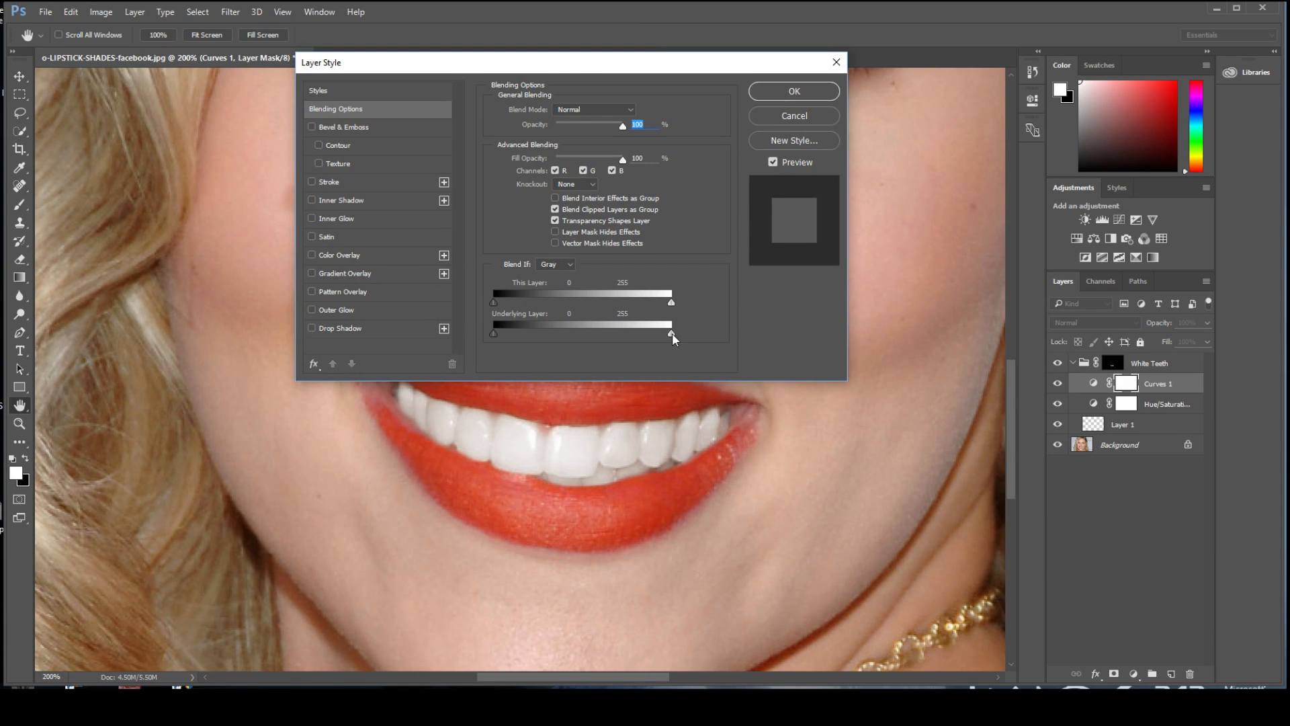
mouse_move(672, 334)
left_mouse_down()
mouse_move(538, 339)
mouse_move(665, 342)
left_mouse_up()
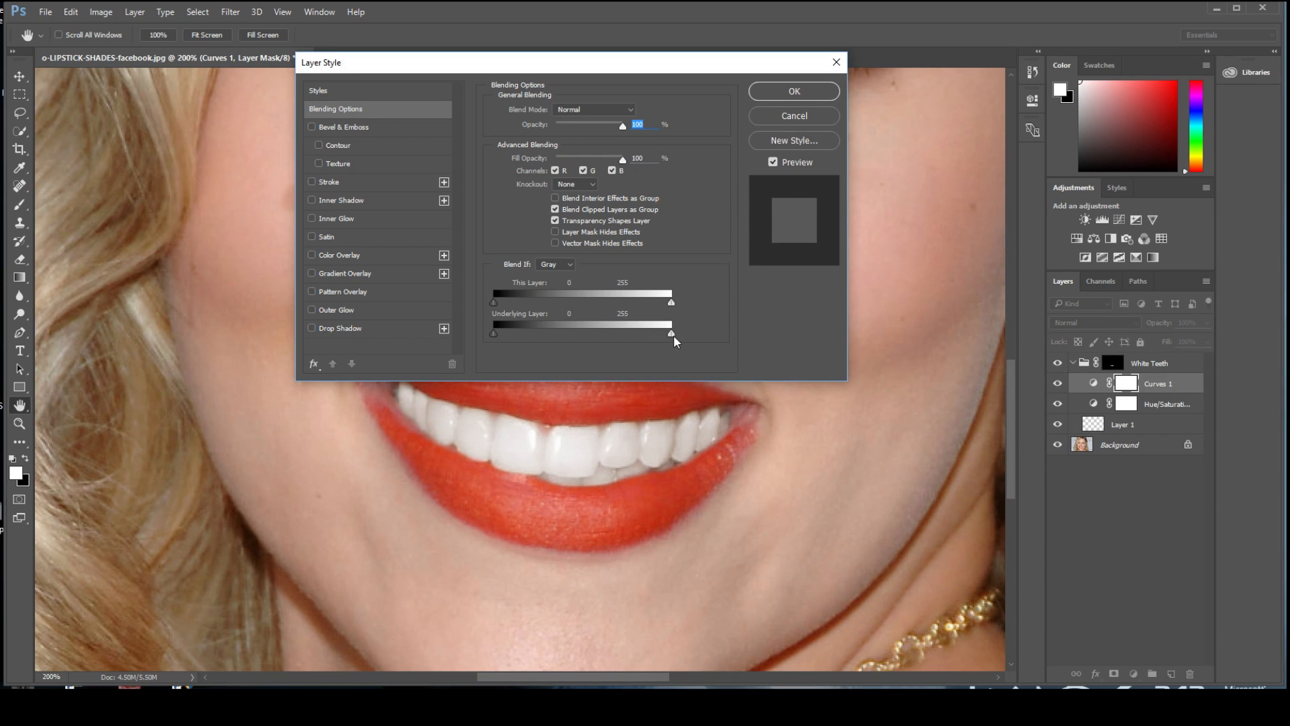
key("alt")
left_click_drag(660, 333, 551, 336)
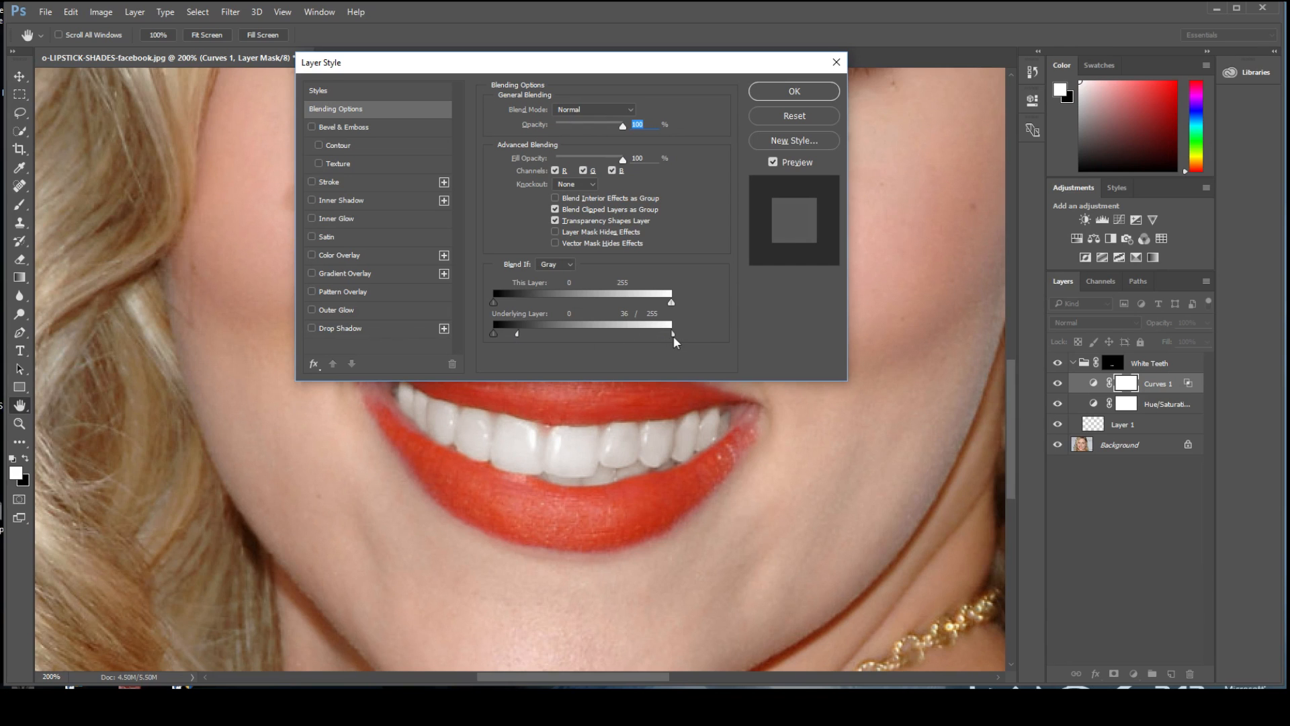
left_click_drag(673, 334, 593, 347)
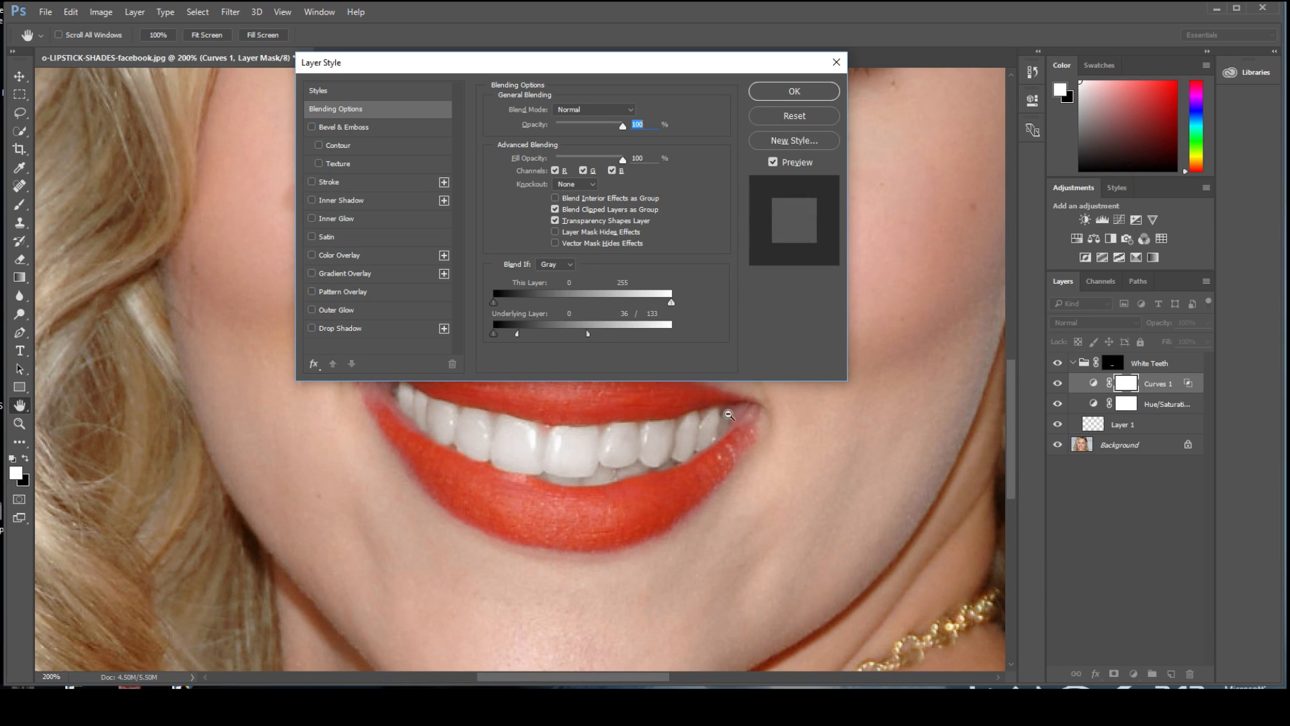
left_click_drag(580, 325, 643, 340)
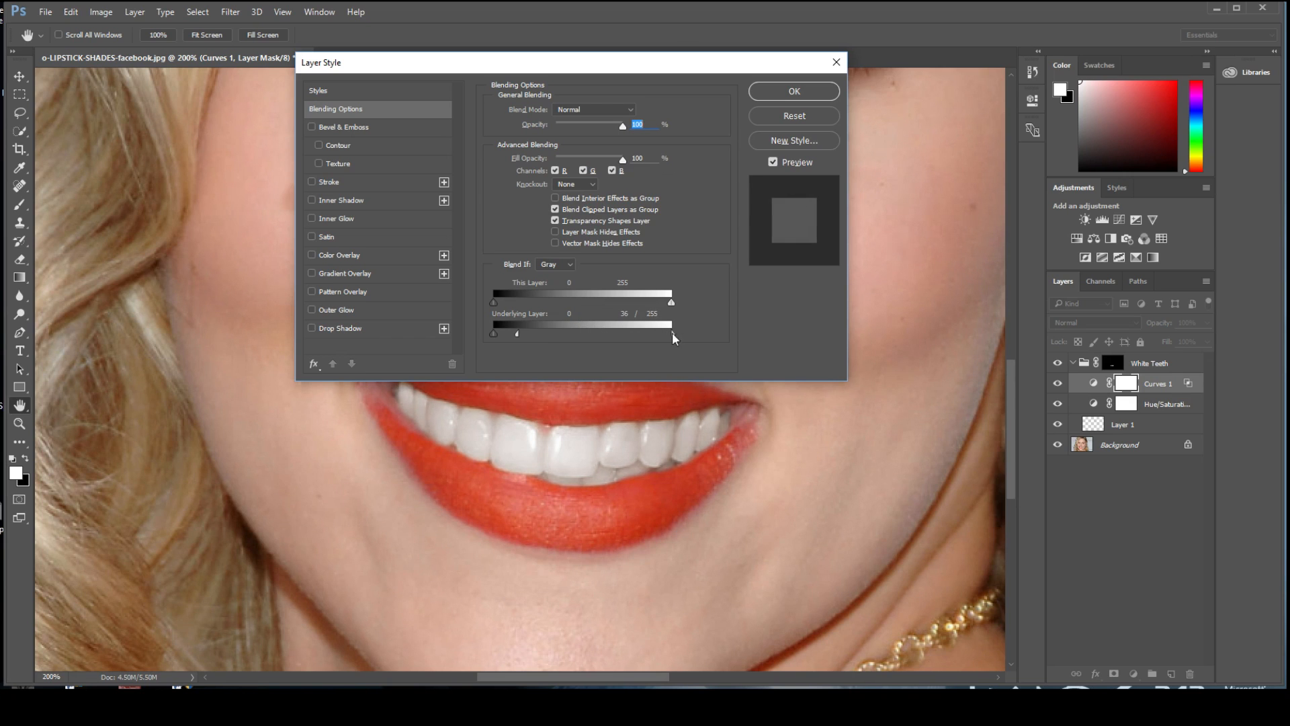
left_click_drag(538, 329, 568, 336)
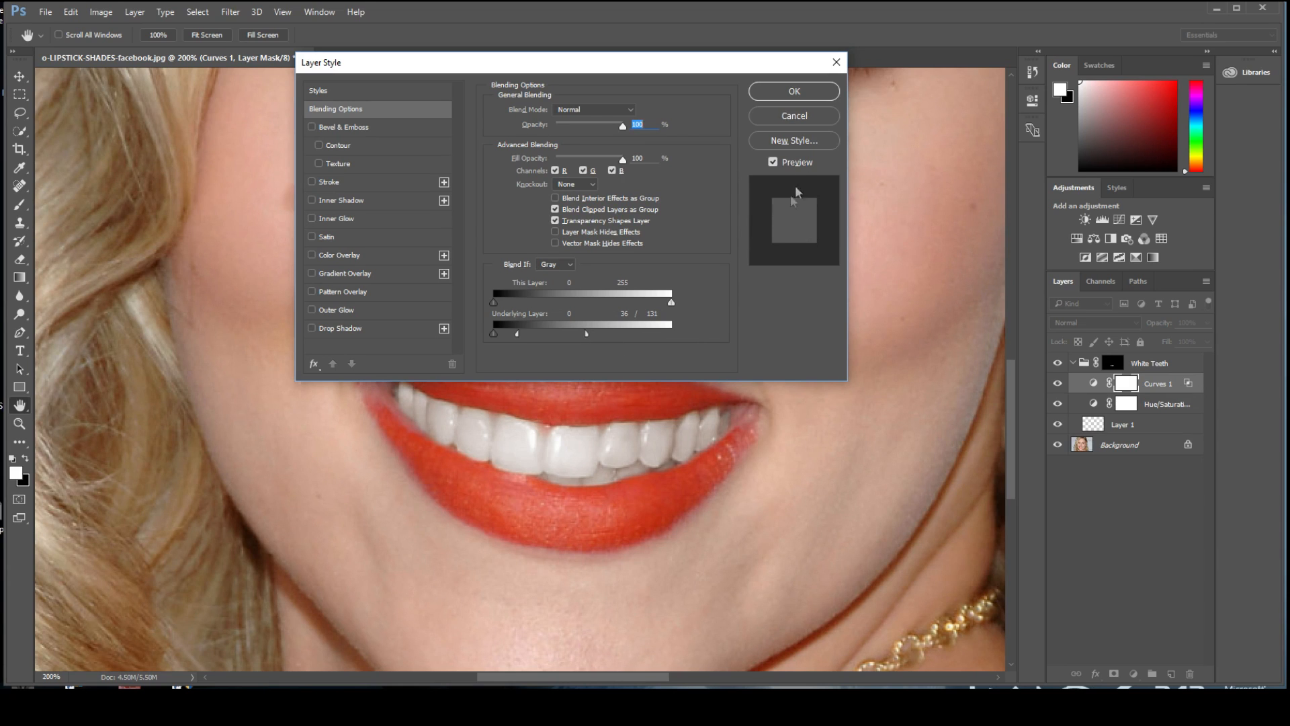
left_click(792, 92)
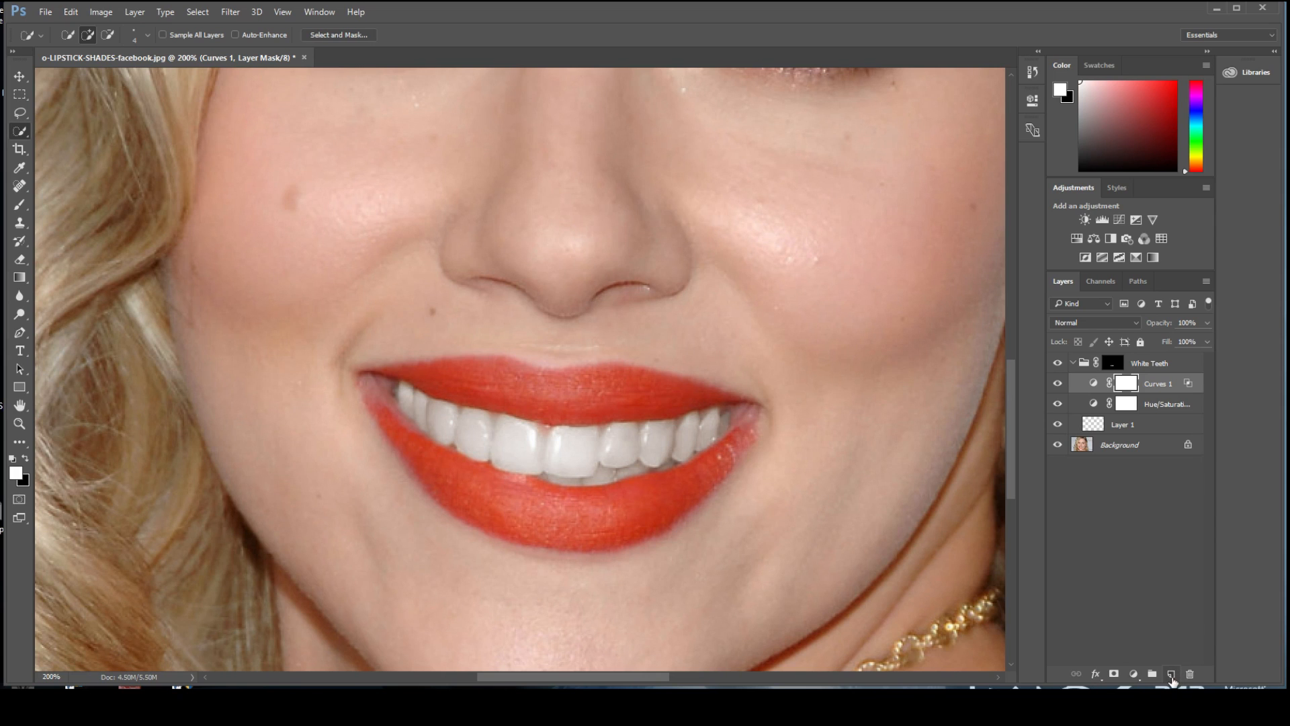
Add an empty layer above Curves 1 and split its Underlying Layer black slider, with the upper half at 243 and the lower half moved past the midtones.
left_click(1171, 674)
key("x")
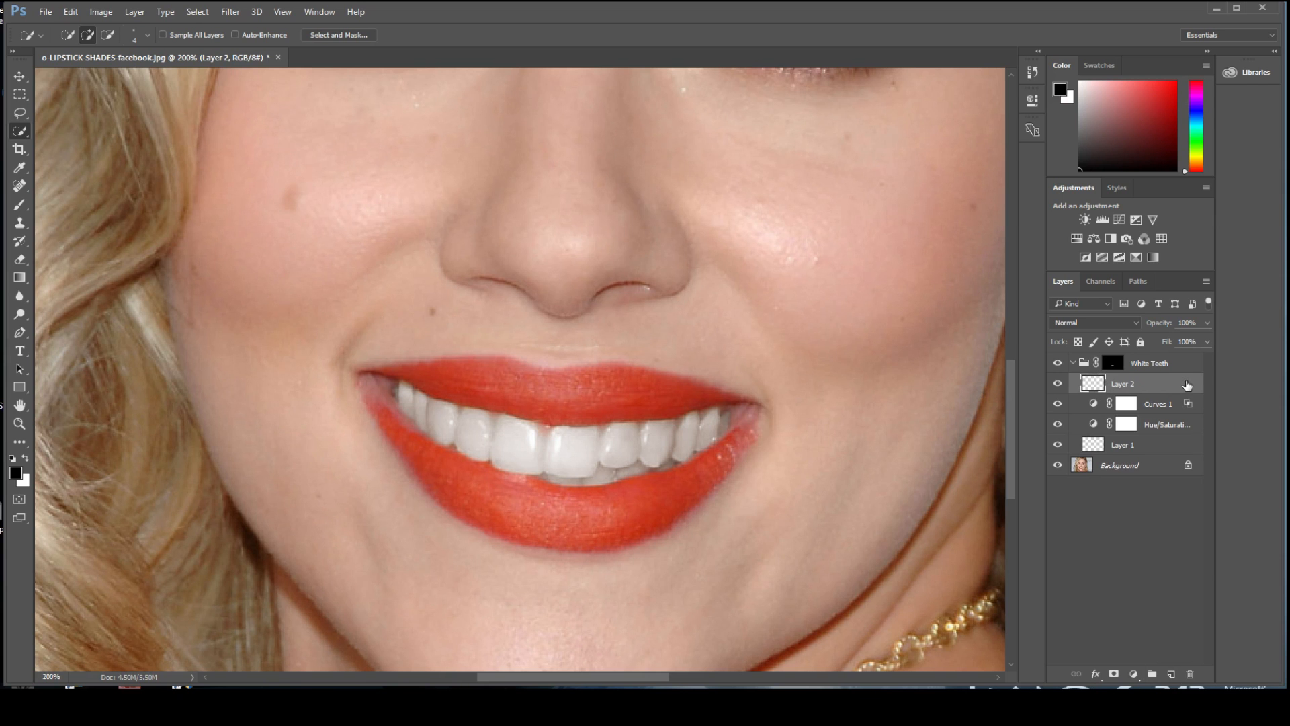
double_click(1187, 384)
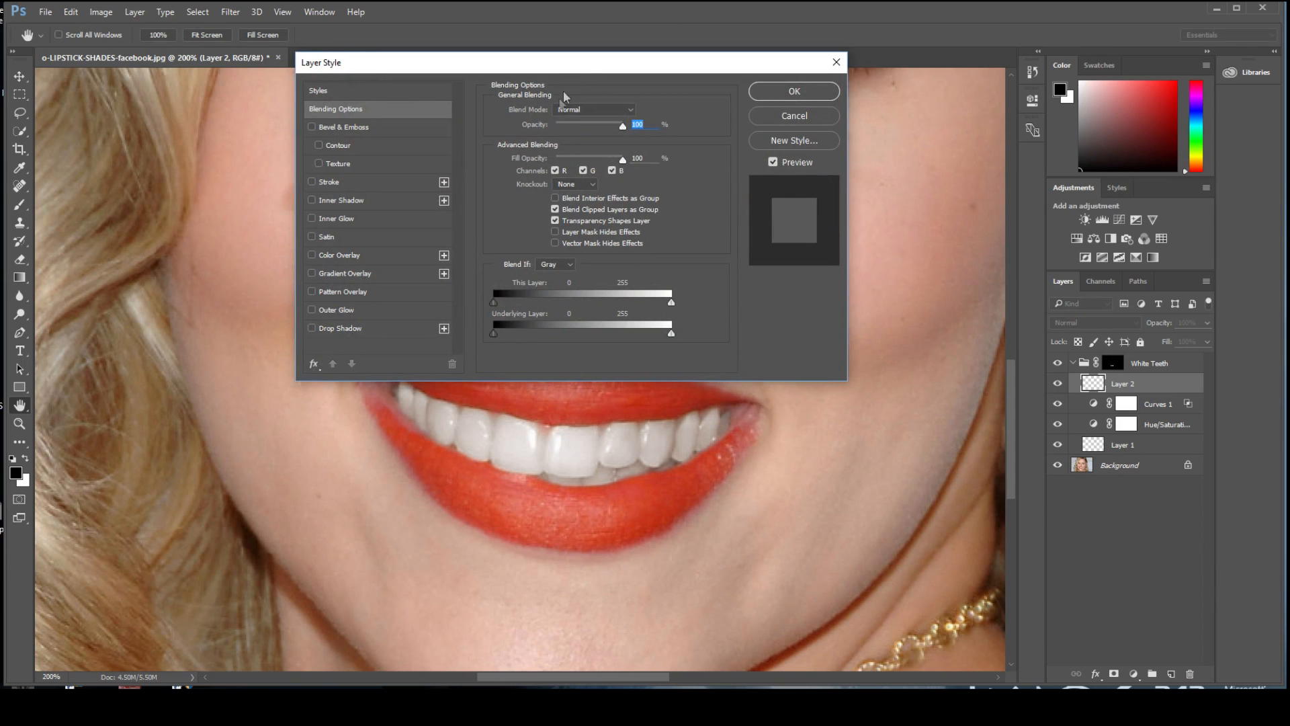
left_click_drag(578, 72, 580, 62)
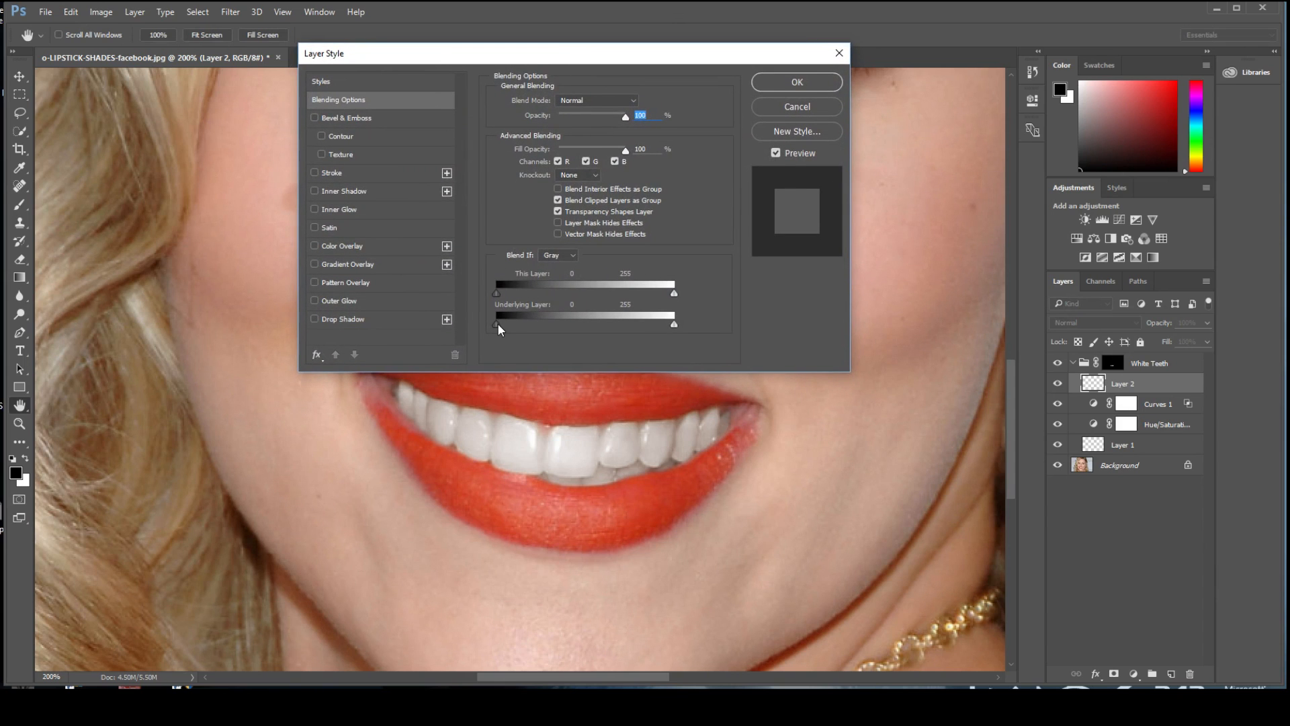
key("alt")
left_click_drag(498, 328, 669, 330)
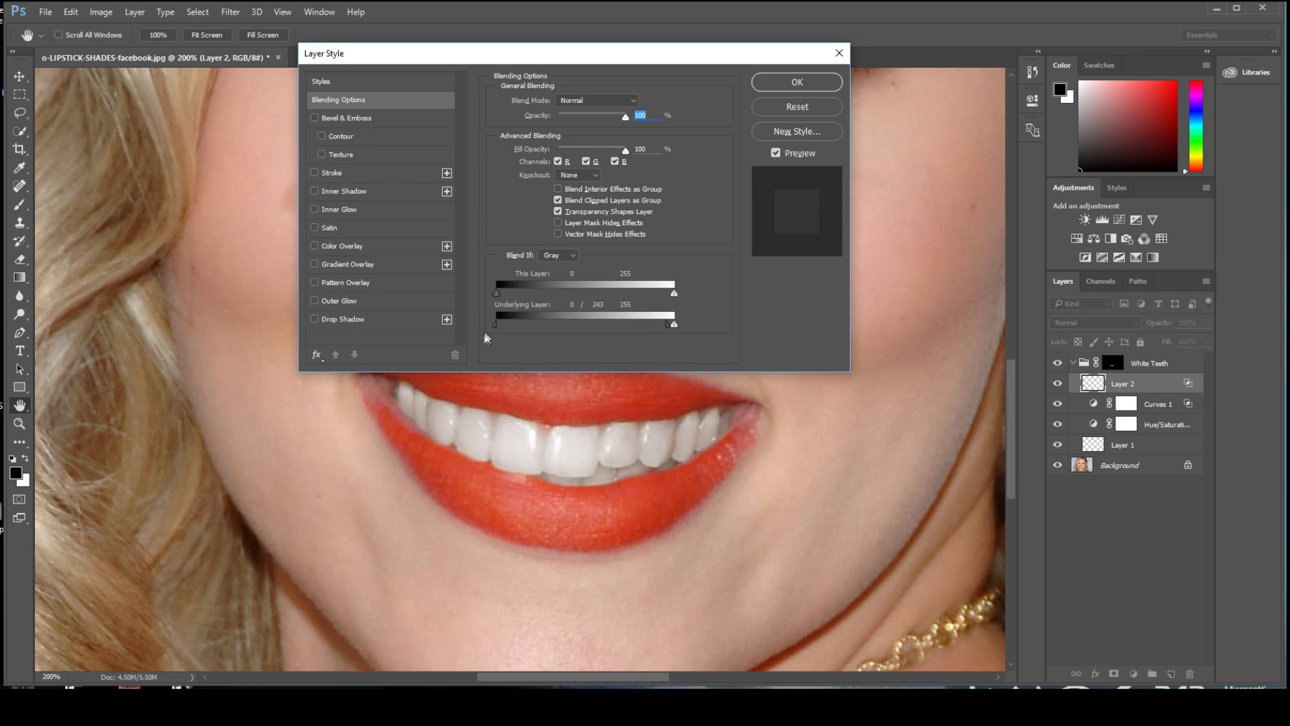
left_click_drag(495, 330, 606, 333)
left_click(804, 84)
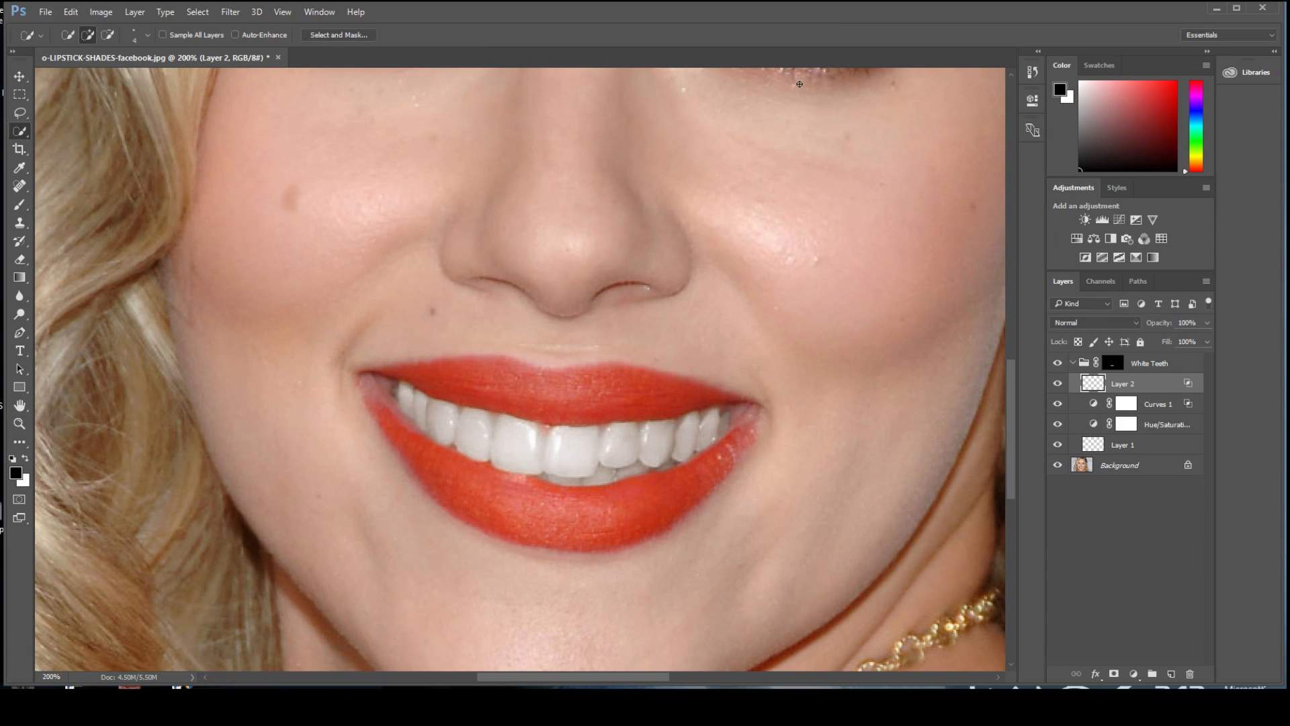
Collapse the White Teeth group and toggle its visibility to compare the teeth before and after in the whole portrait.
key("ctrl+minus")
key("ctrl+minus")
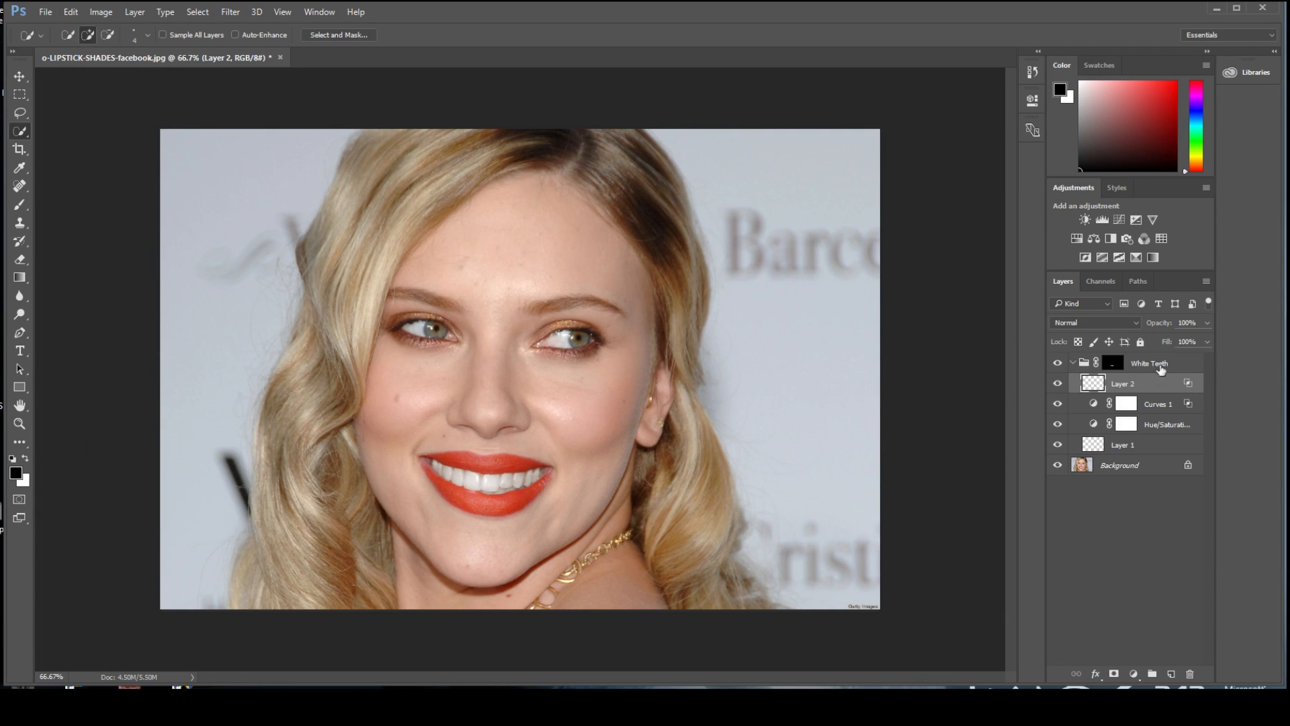
left_click(1073, 363)
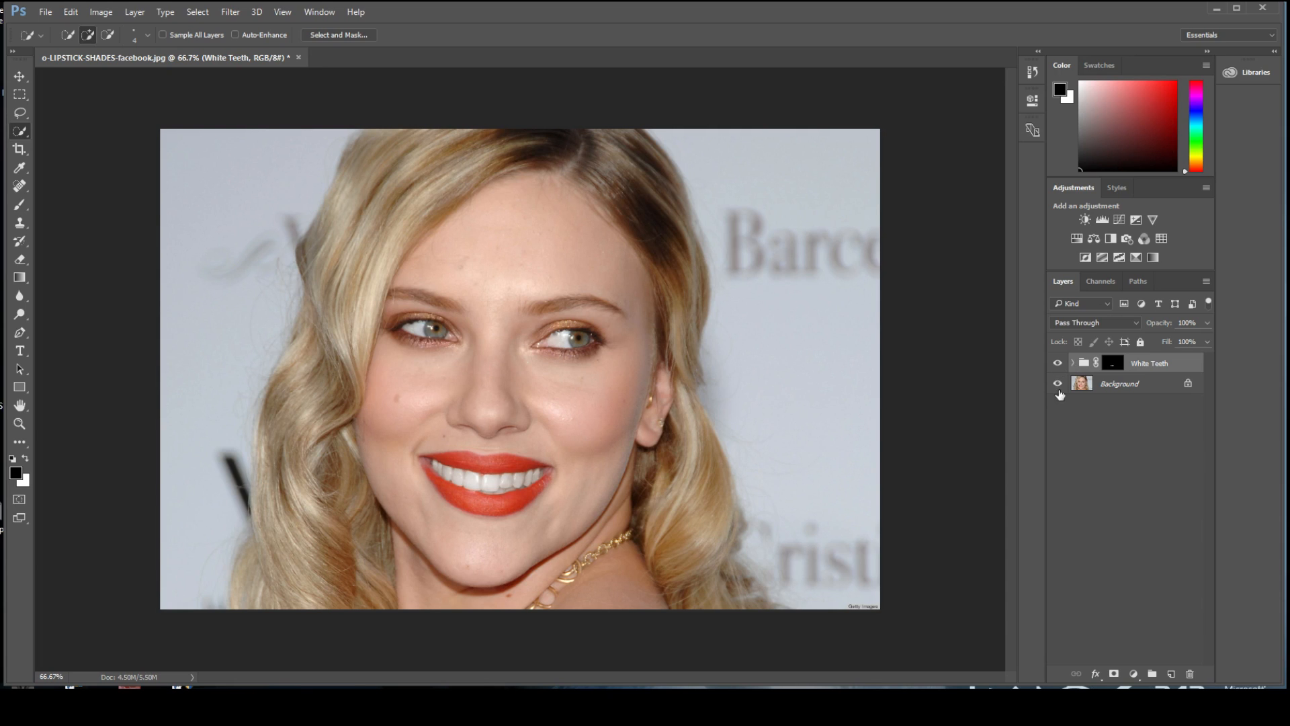
left_click(1059, 364)
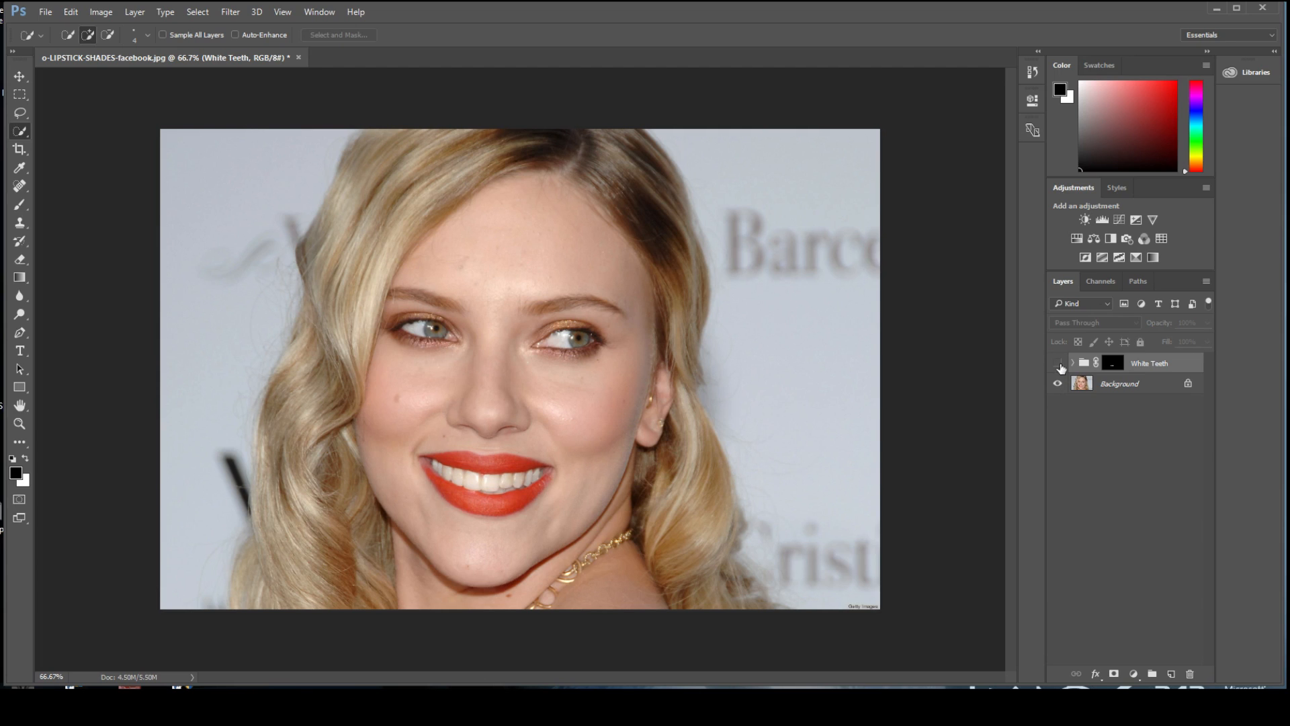
left_click(1058, 364)
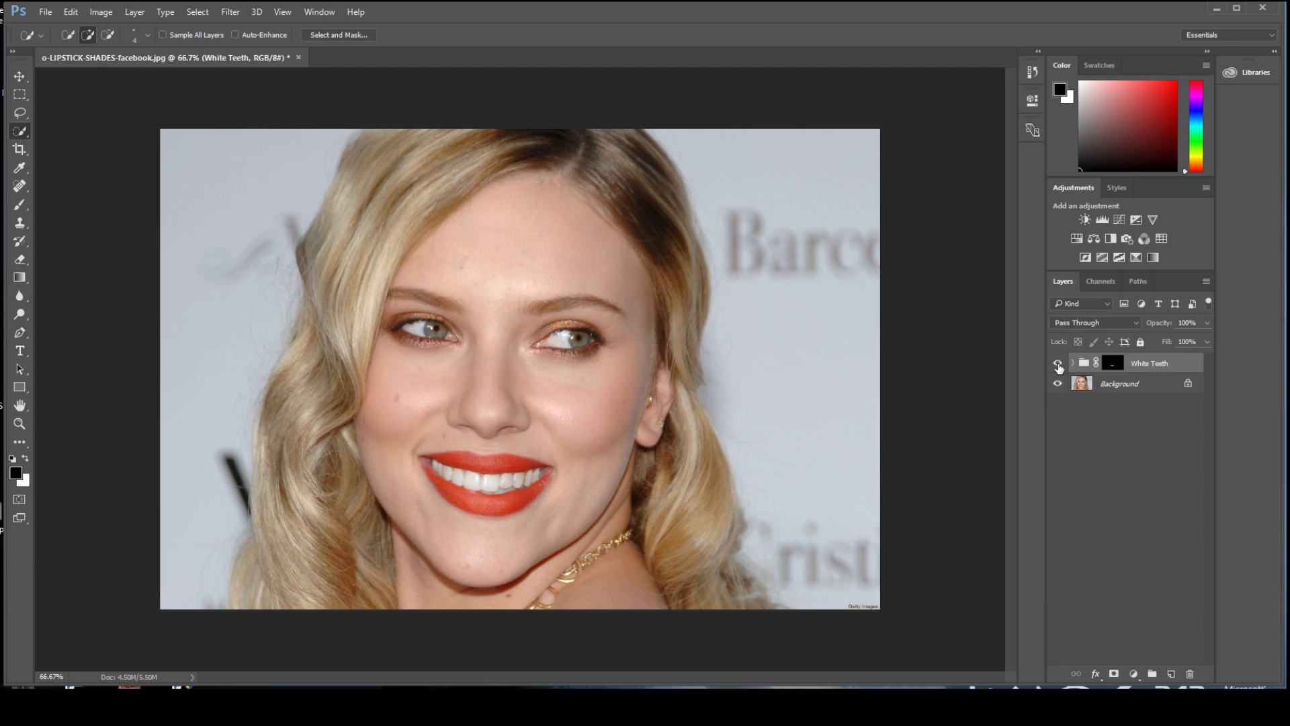
left_click(1058, 364)
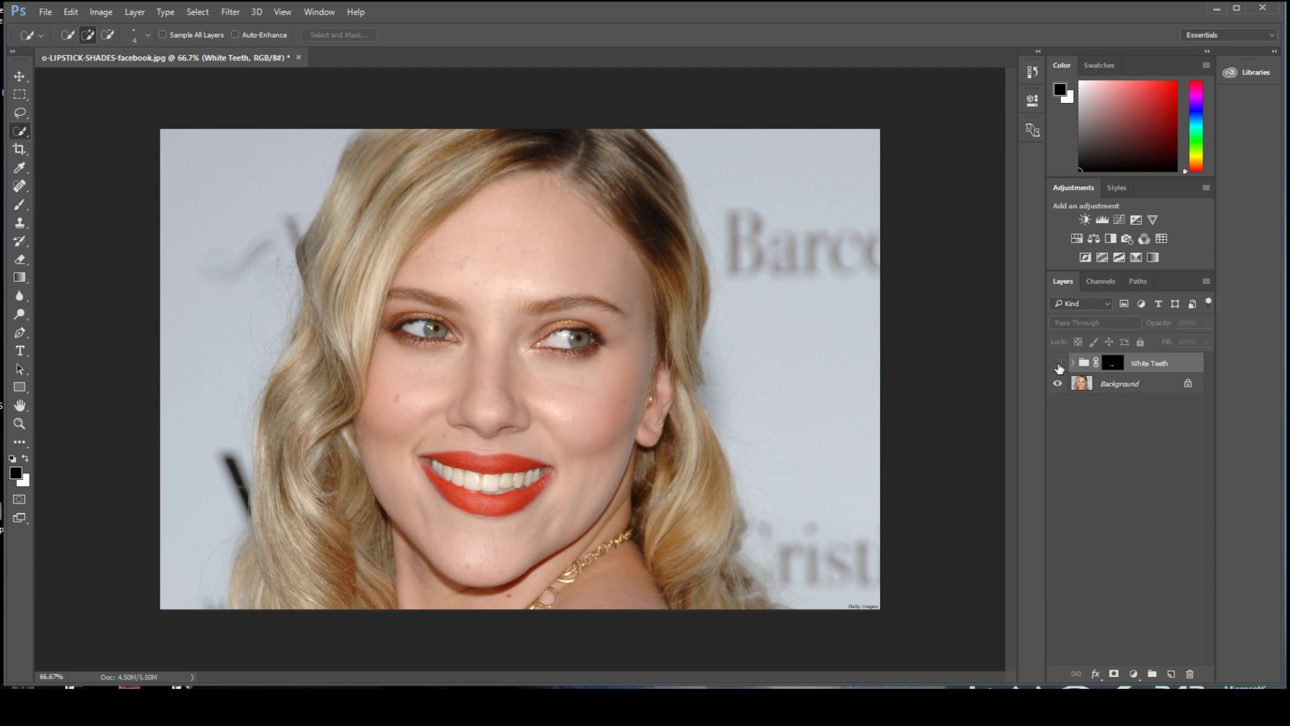
left_click(1058, 364)
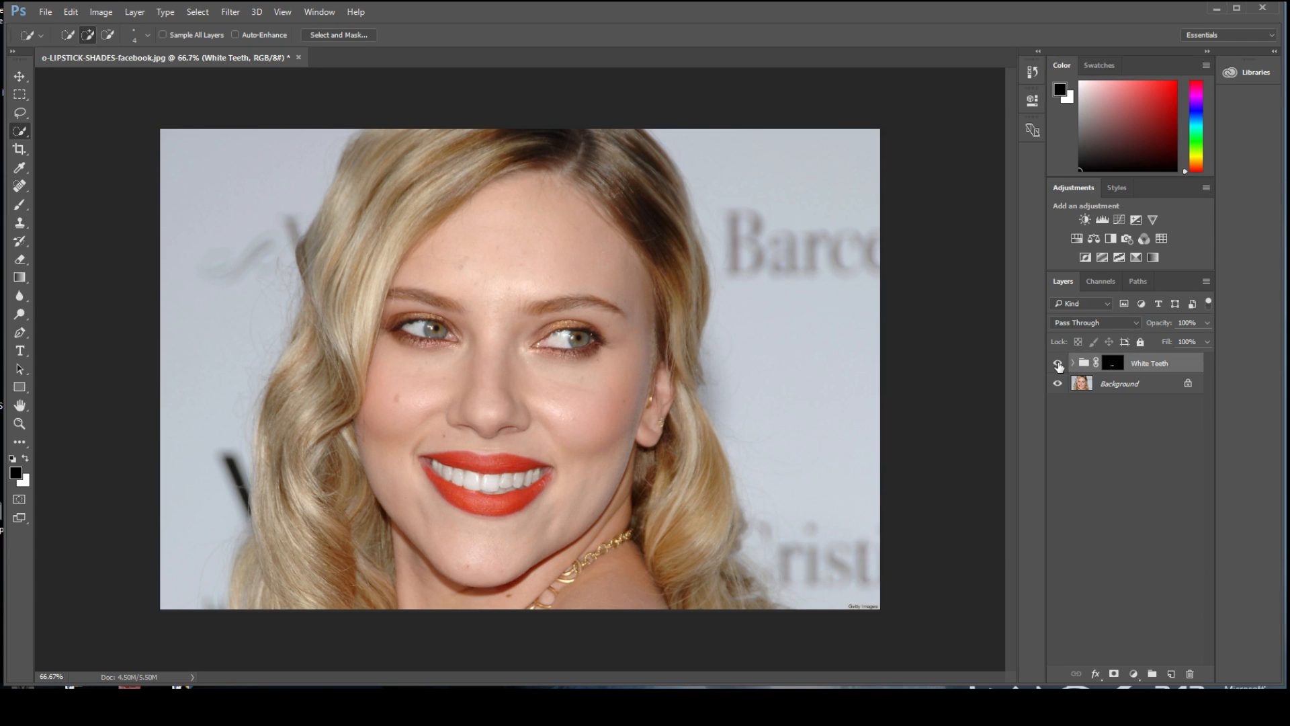
left_click(1059, 365)
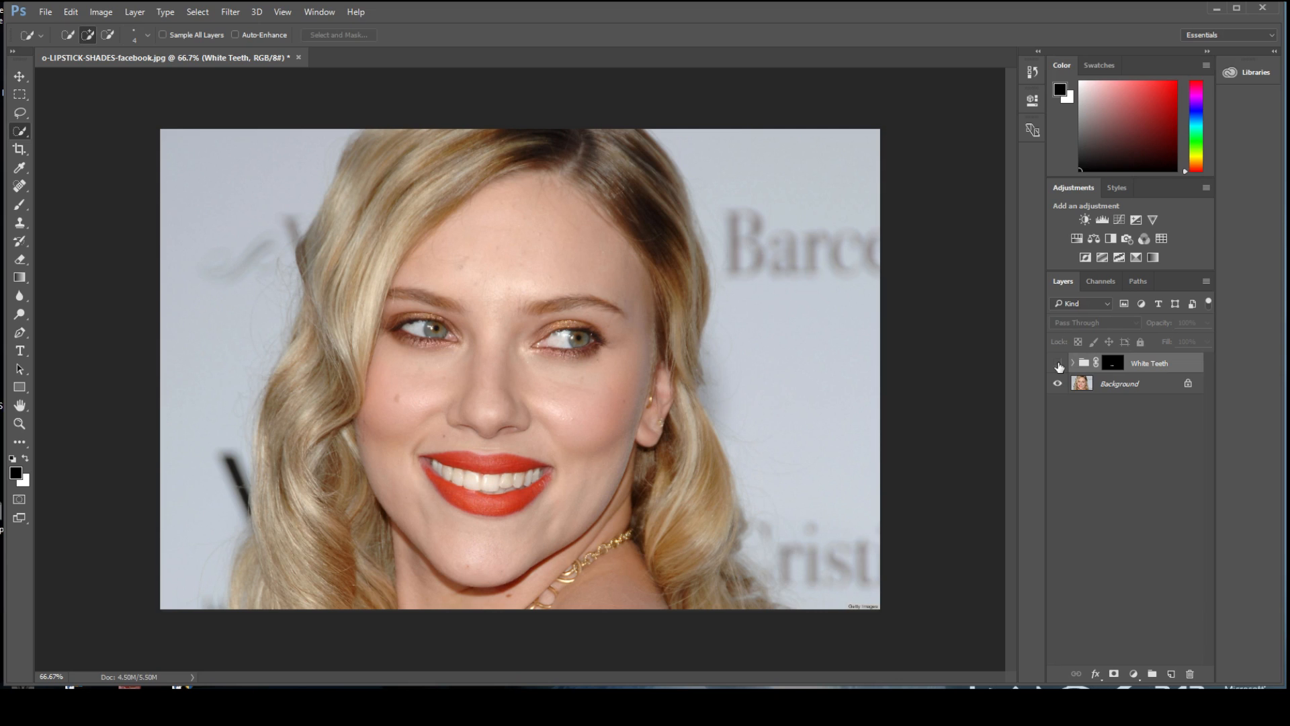
Make the White Teeth group visible again, and hide and show it once more to recheck the whitening at full-portrait view.
left_click(1059, 365)
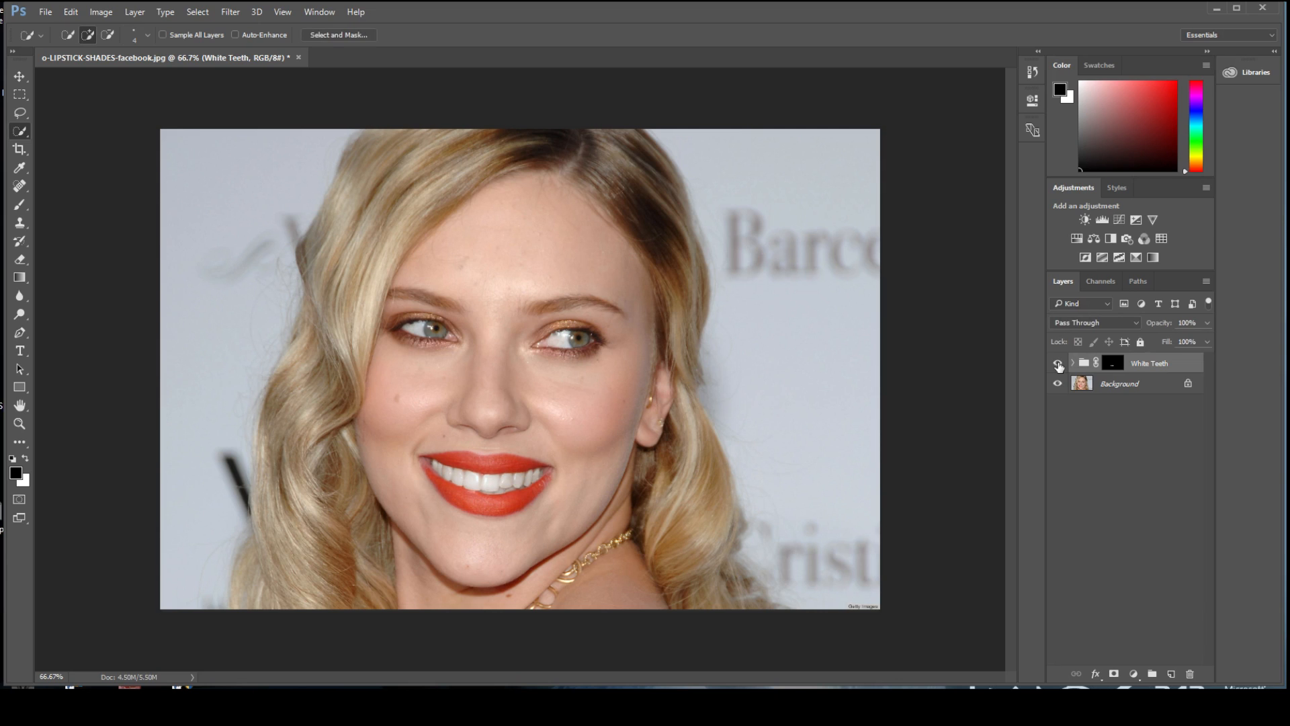
left_click(1059, 364)
left_click(1059, 365)
Compare the teeth close up at 200% with the White Teeth group hidden and shown, leaving it visible, and return to the whole portrait.
key("ctrl+plus")
key("ctrl+plus")
scroll(579, 410, "down", 1)
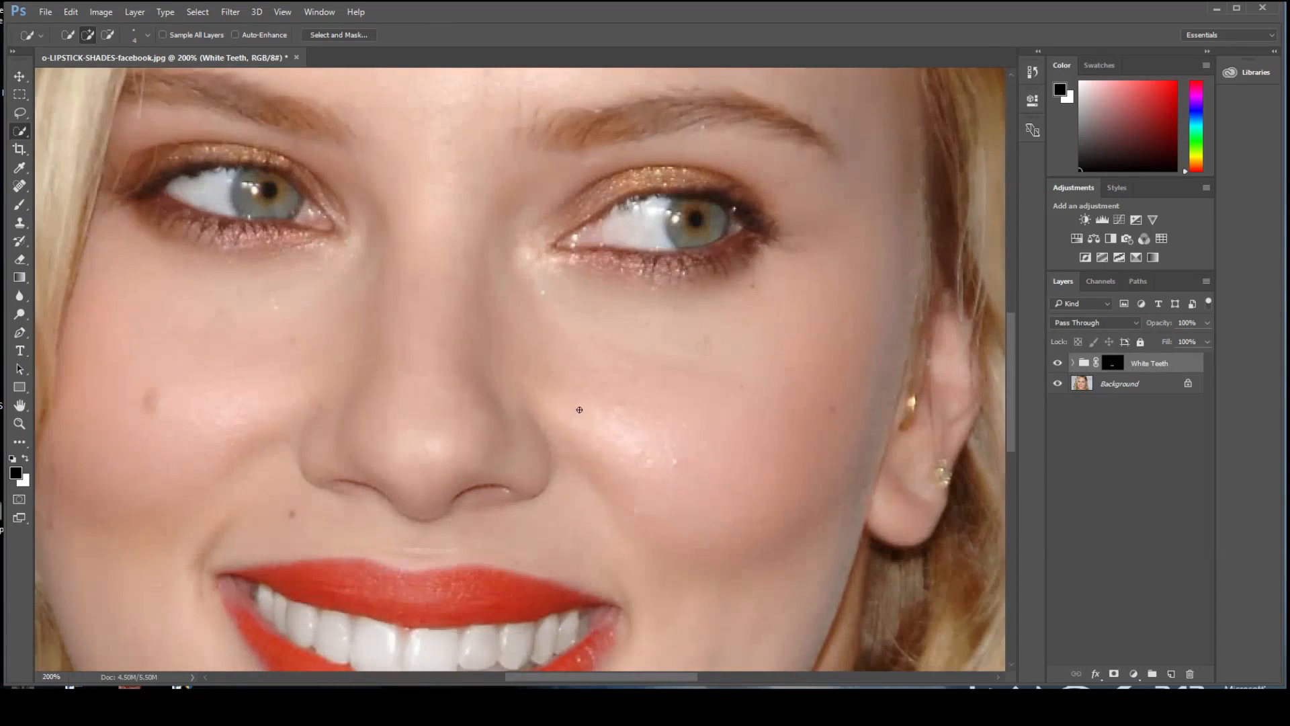
scroll(579, 410, "down", 4)
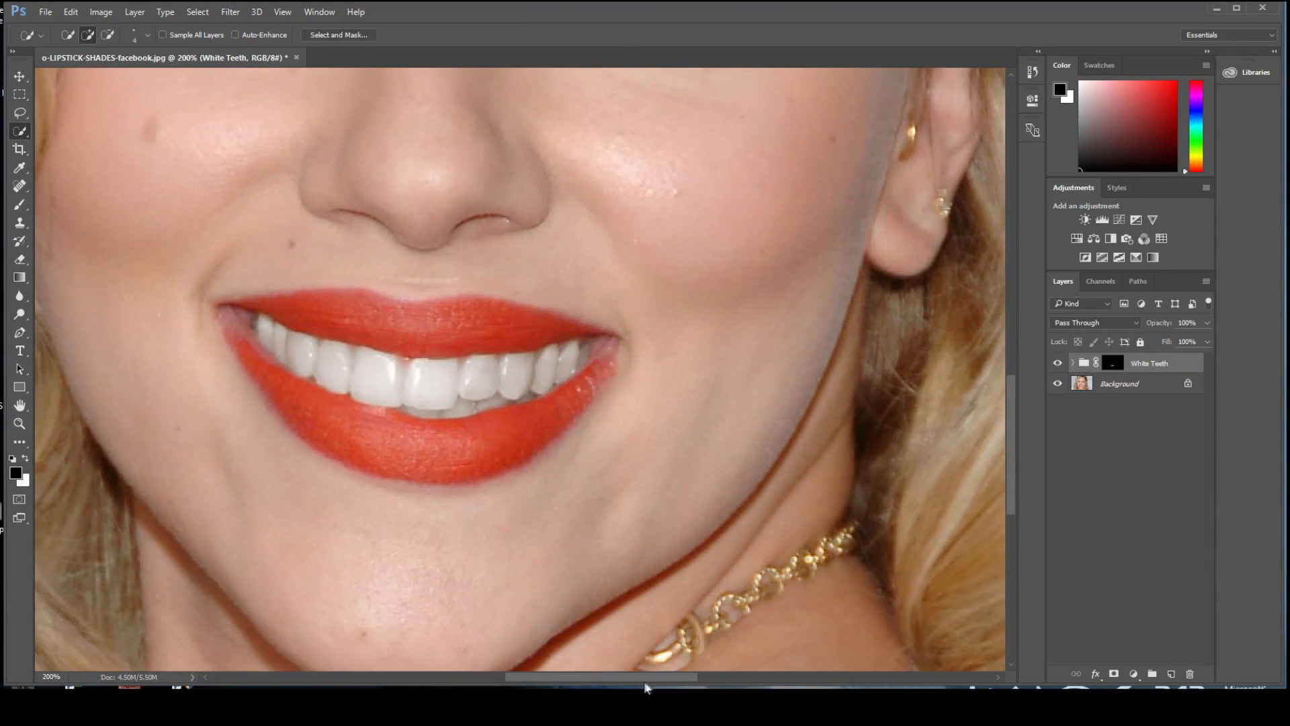
left_click_drag(644, 680, 603, 680)
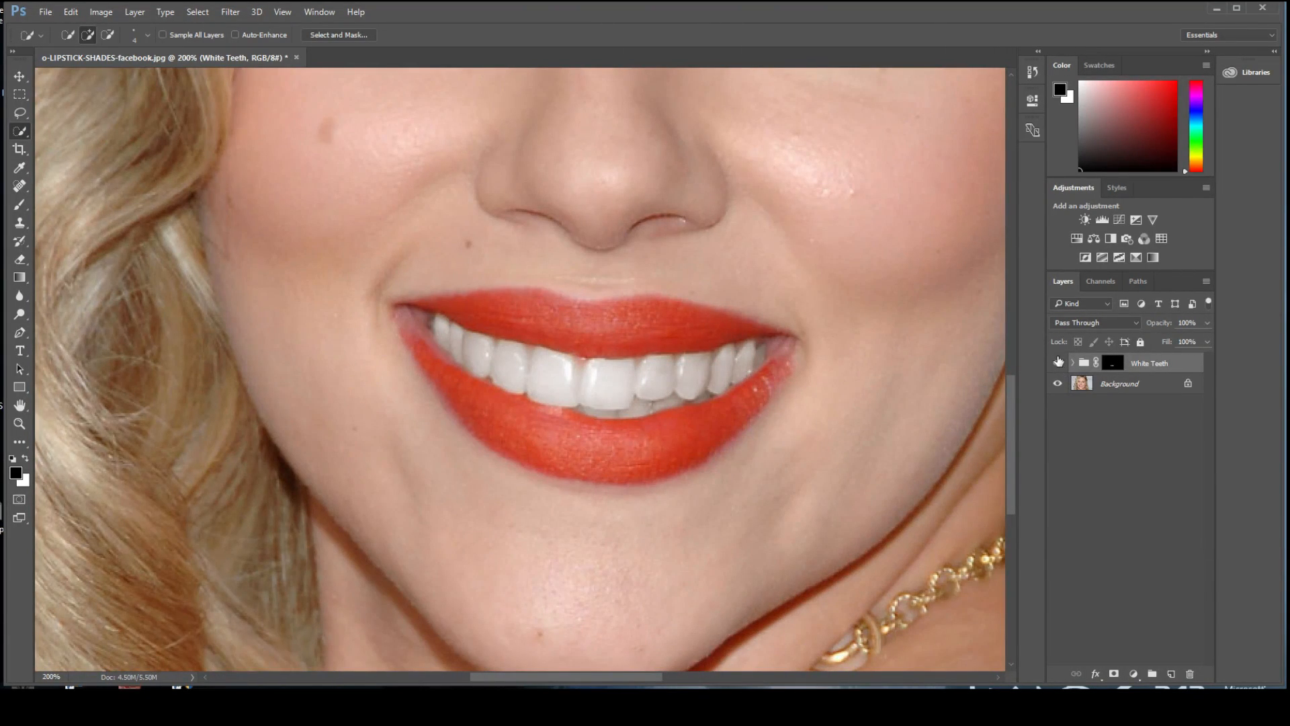
left_click(1058, 363)
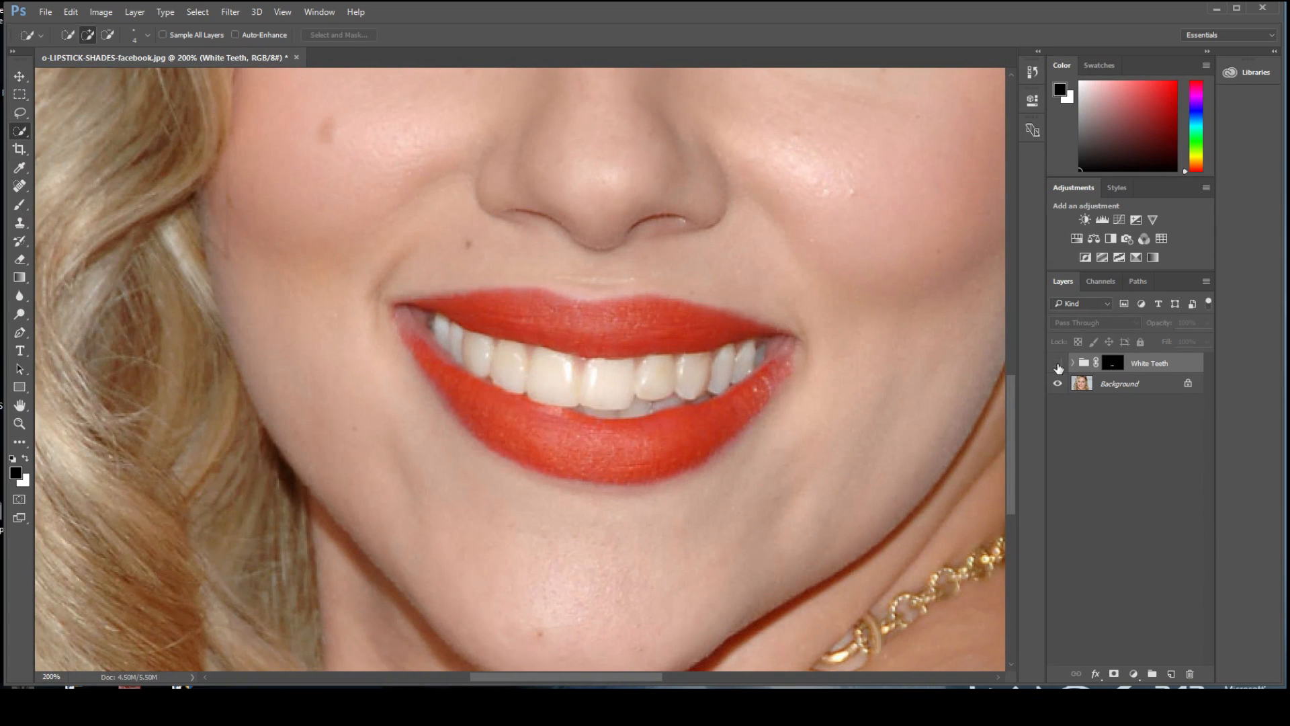
left_click(1058, 363)
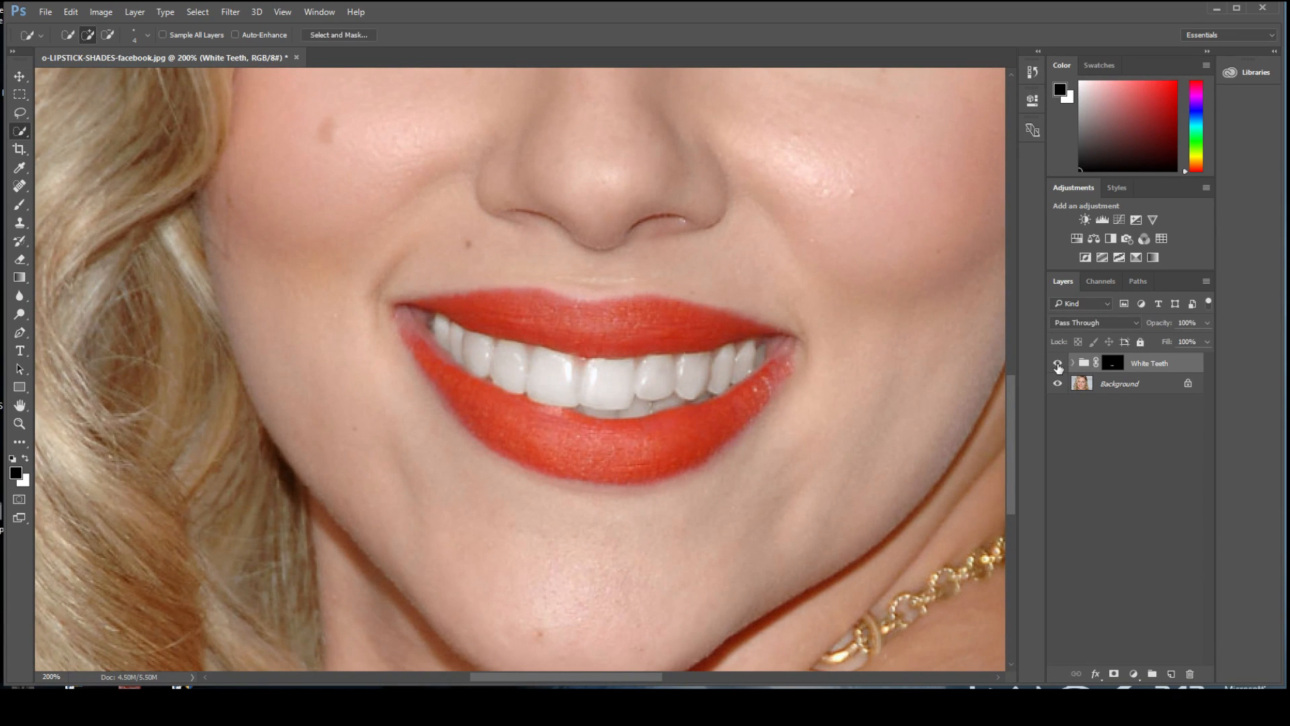
left_click(1058, 363)
left_click(1058, 363)
key("ctrl+minus")
key("ctrl+minus")
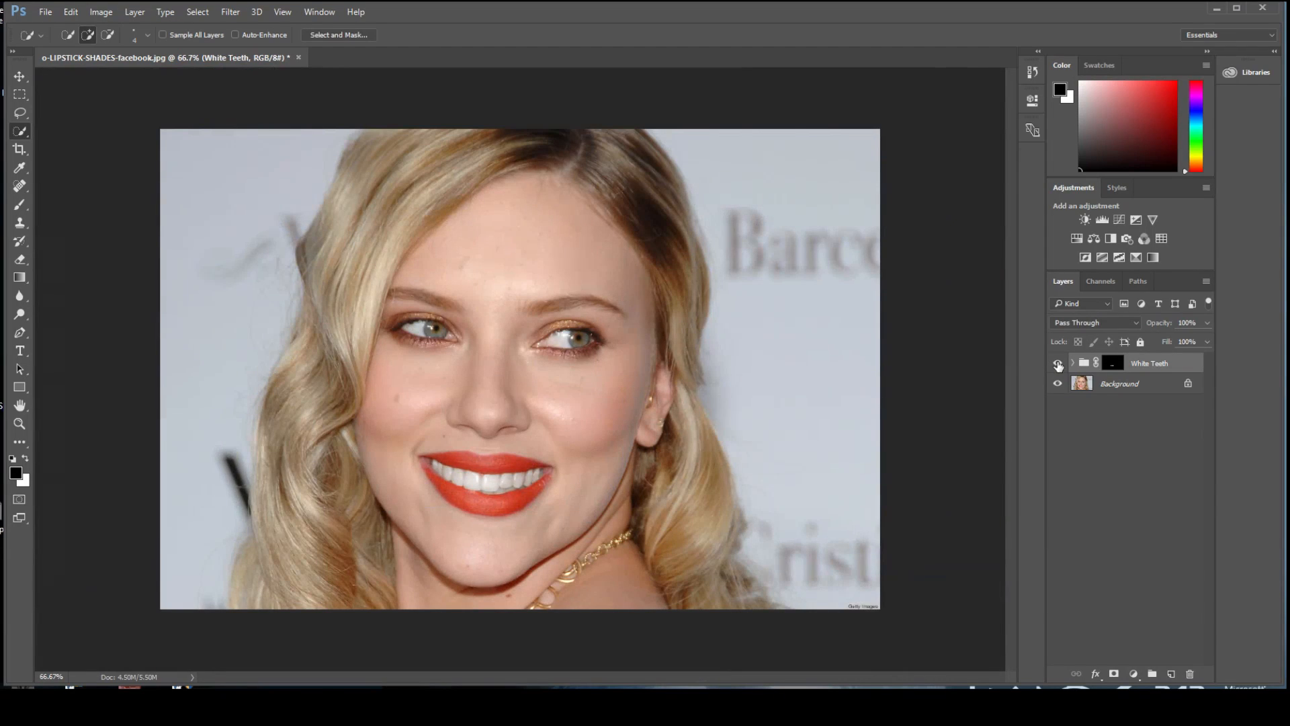